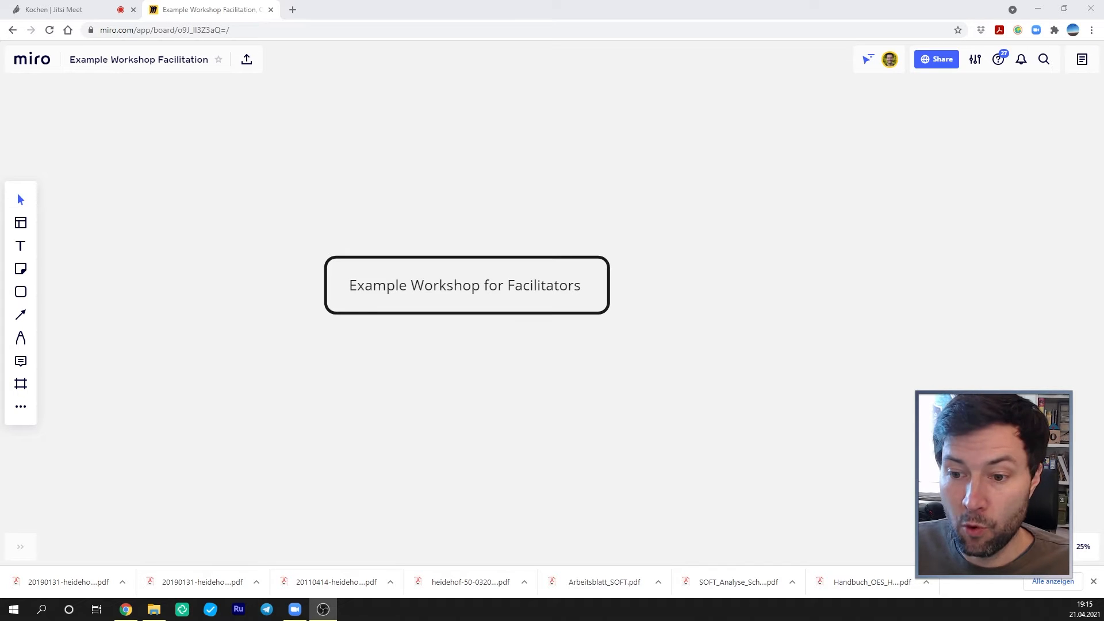
Zoom in and out of the board and pan around the Example Workshop for Facilitators title box
{"action": "left_click", "coordinate": [1032, 547]}
{"action": "left_click", "coordinate": [1032, 547]}
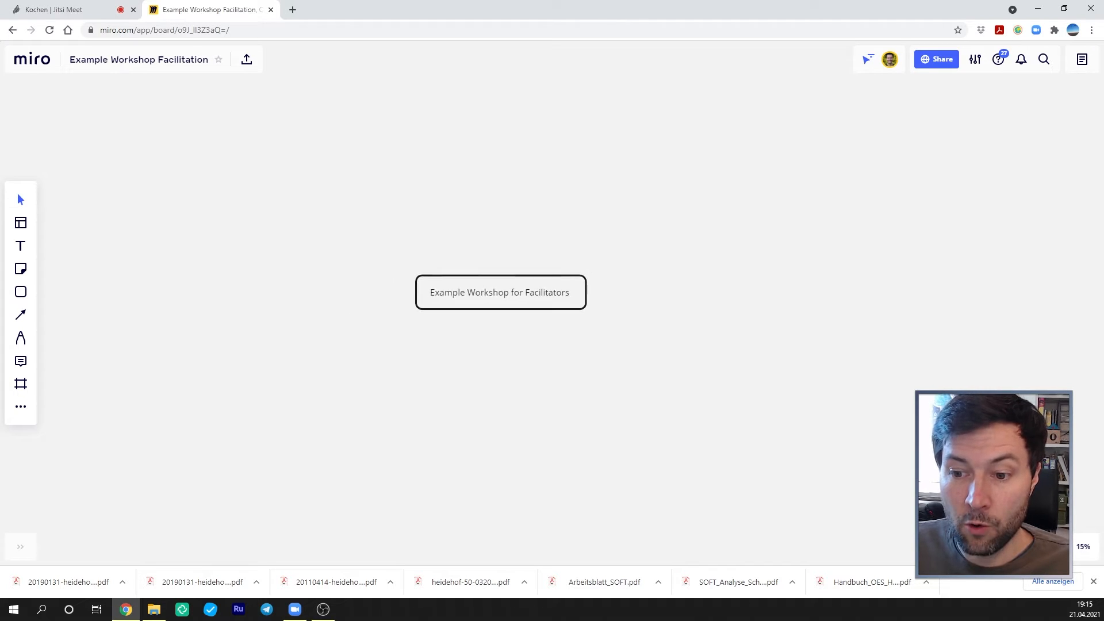
{"action": "left_click", "coordinate": [1055, 547]}
{"action": "left_click", "coordinate": [1055, 547]}
{"action": "left_click", "coordinate": [1055, 547]}
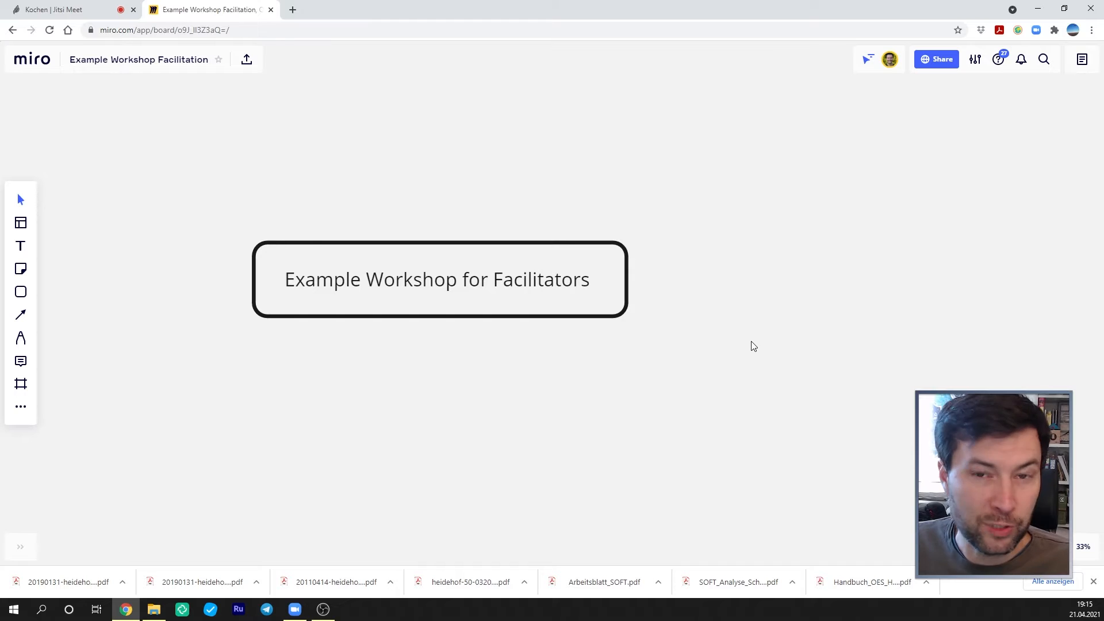
{"action": "scroll", "coordinate": [751, 342], "scroll_direction": "down", "scroll_amount": 3}
{"action": "scroll", "coordinate": [753, 346], "scroll_direction": "up", "scroll_amount": 3}
{"action": "scroll", "coordinate": [751, 345], "scroll_direction": "down", "scroll_amount": 3}
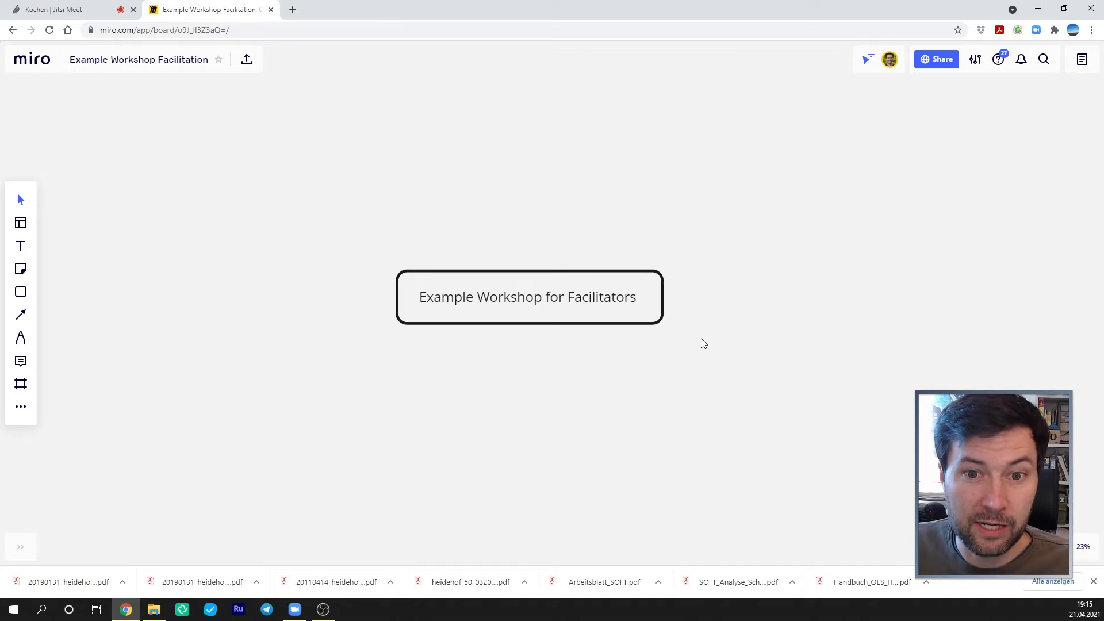
{"action": "scroll", "coordinate": [713, 374], "scroll_direction": "up", "scroll_amount": 3}
{"action": "scroll", "coordinate": [680, 311], "scroll_direction": "down", "scroll_amount": 3}
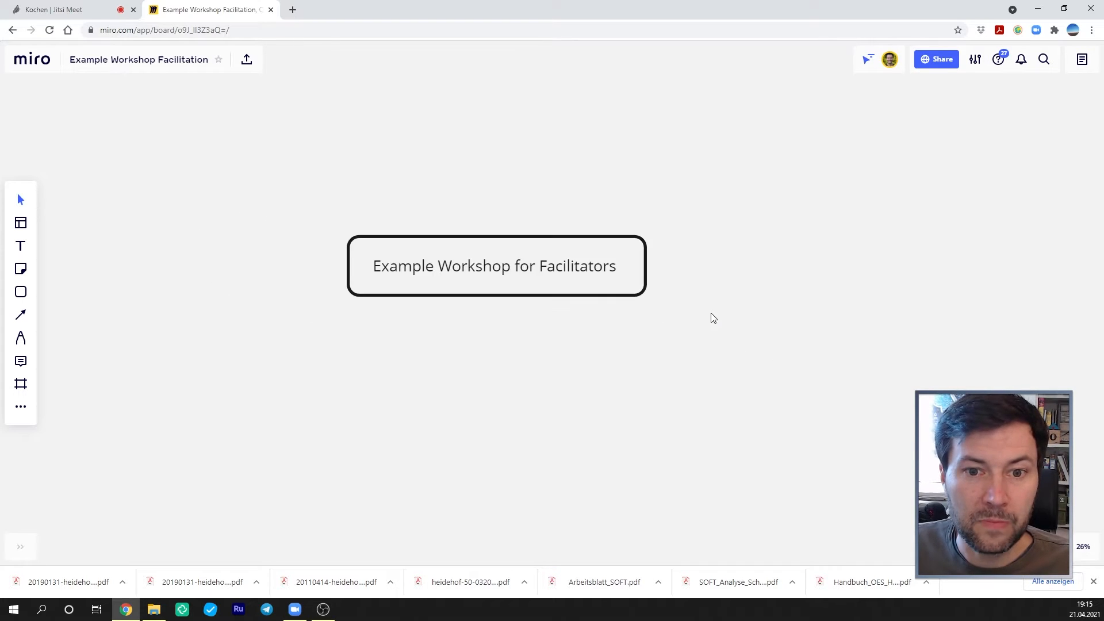
{"action": "left_click_drag", "start_coordinate": [712, 318], "coordinate": [753, 385]}
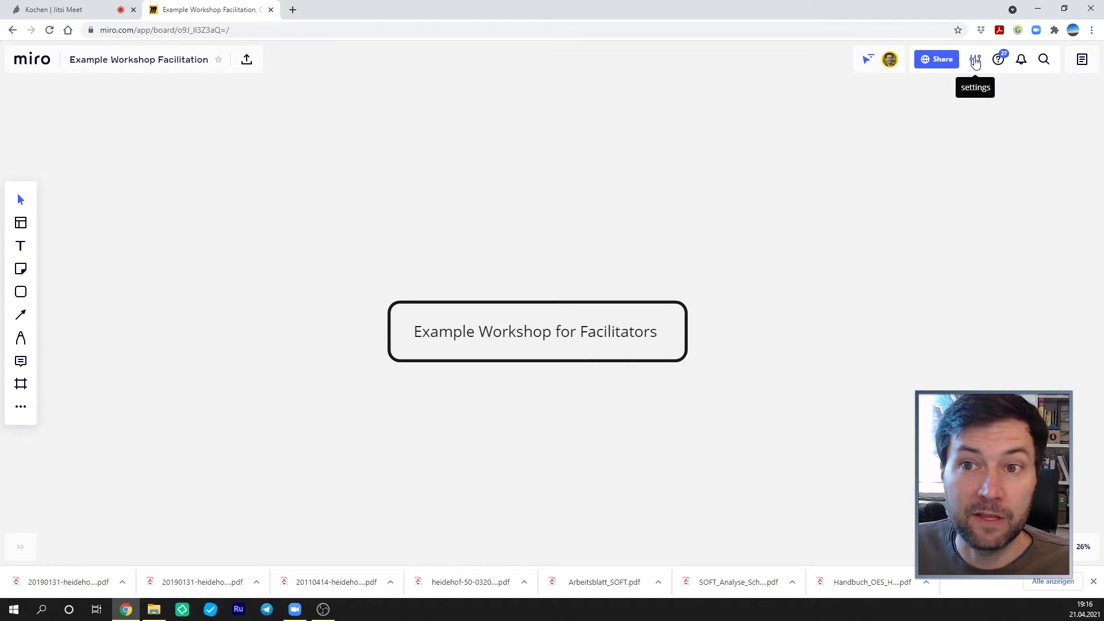
Review the board's settings and its sharing options, including the board's web address
{"action": "left_click", "coordinate": [975, 61]}
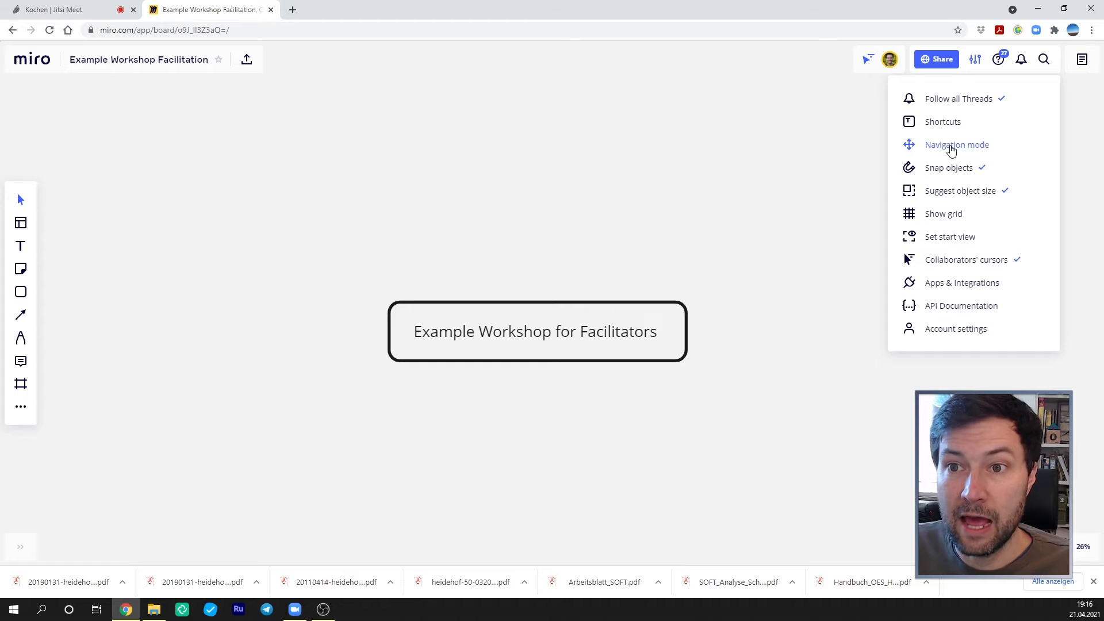
{"action": "left_click", "coordinate": [817, 133]}
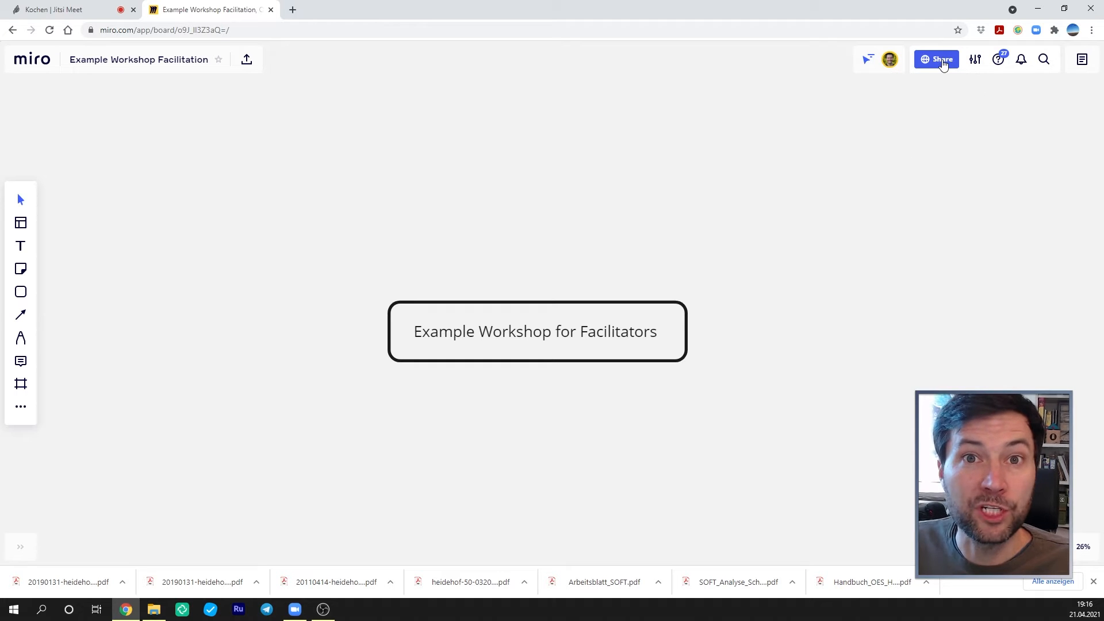
{"action": "left_click", "coordinate": [942, 60]}
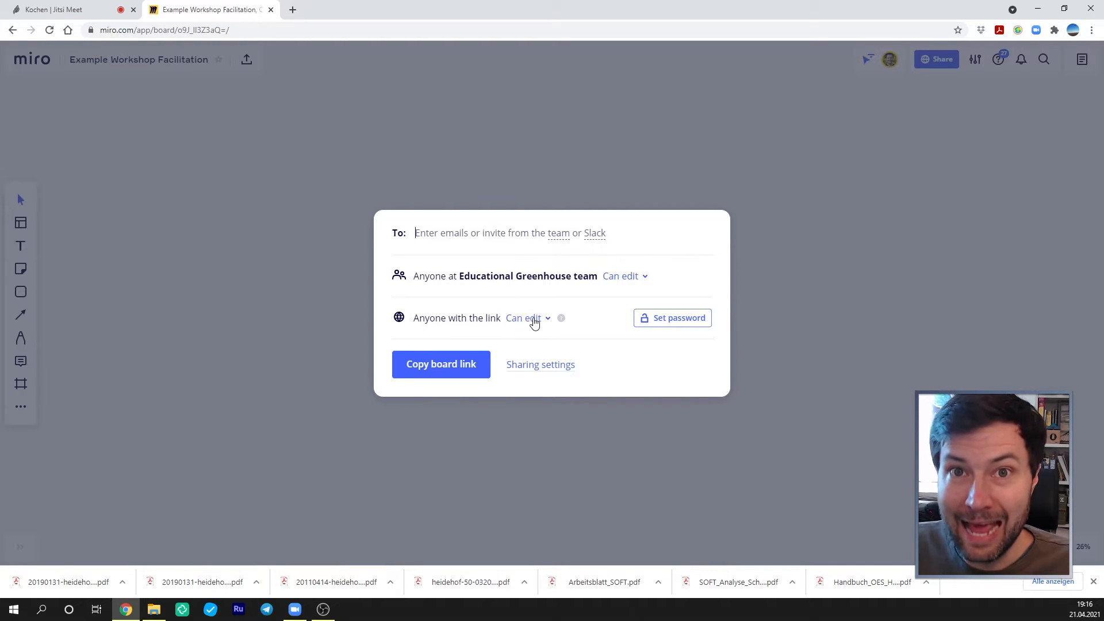
{"action": "left_click", "coordinate": [471, 146]}
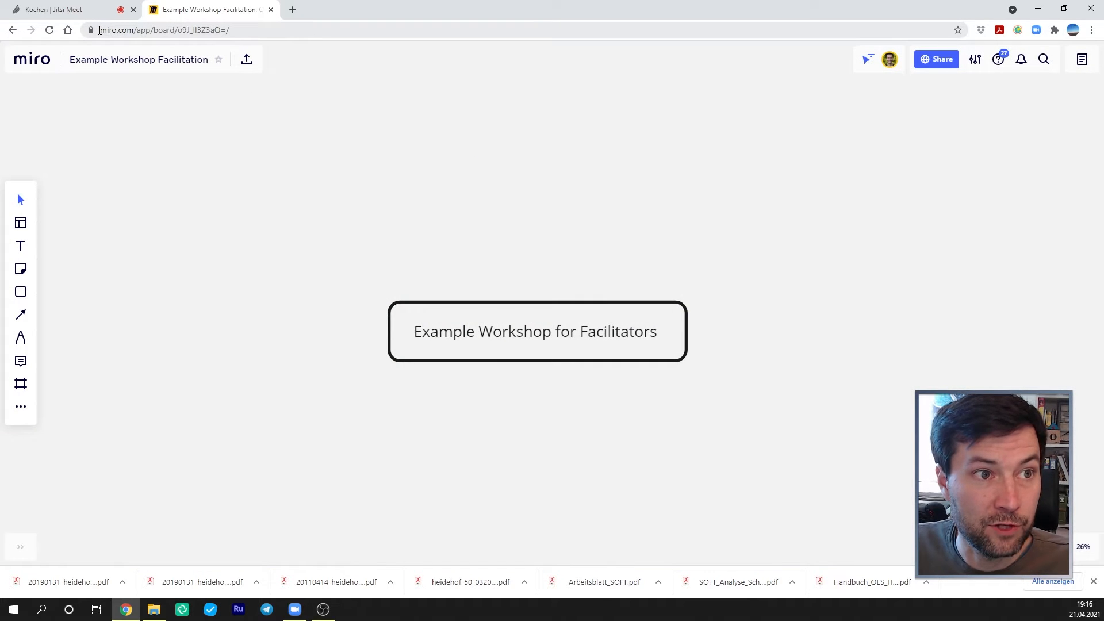
{"action": "left_click_drag", "start_coordinate": [100, 30], "coordinate": [242, 35]}
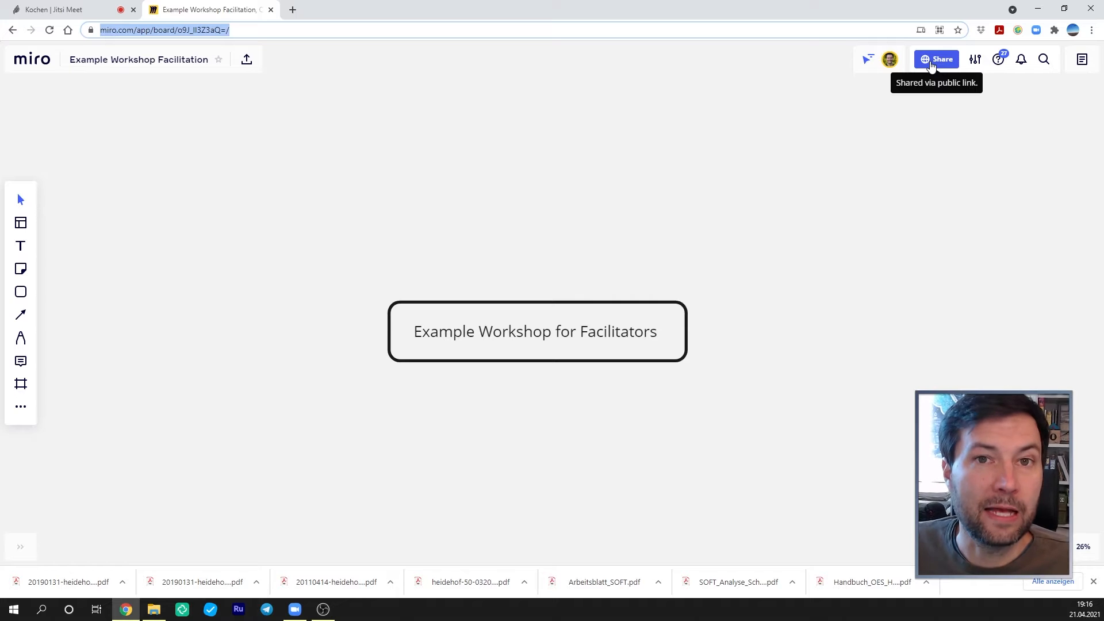
{"action": "left_click", "coordinate": [665, 174]}
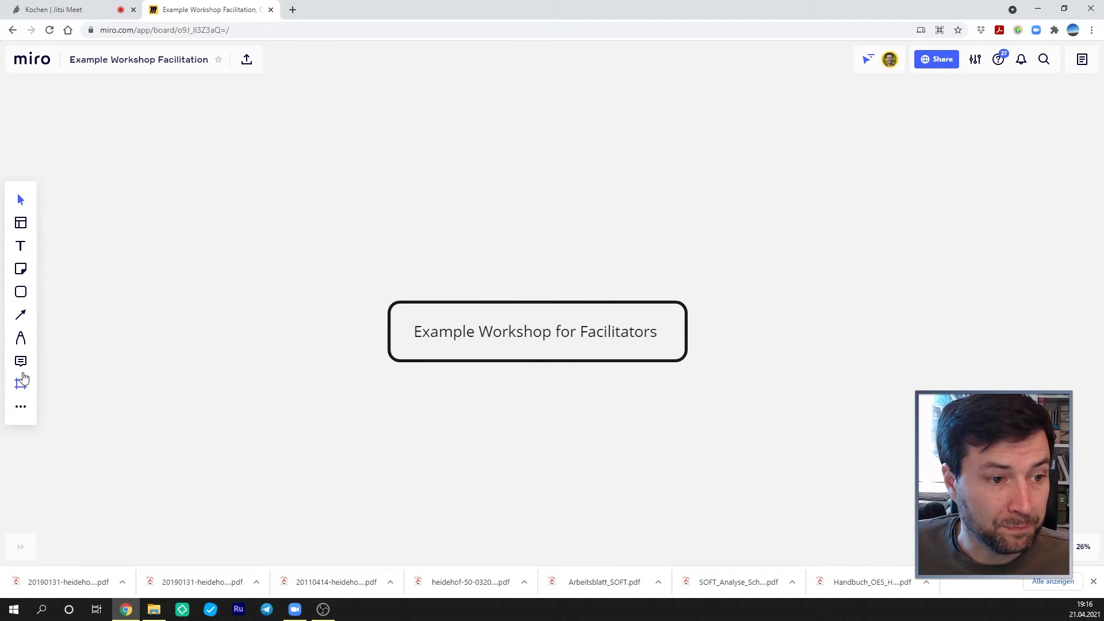
Expand the collaboration toolbar and add the IconFinder, Emojis, Google image search and Upload apps to the creation toolbar
{"action": "left_click", "coordinate": [19, 551]}
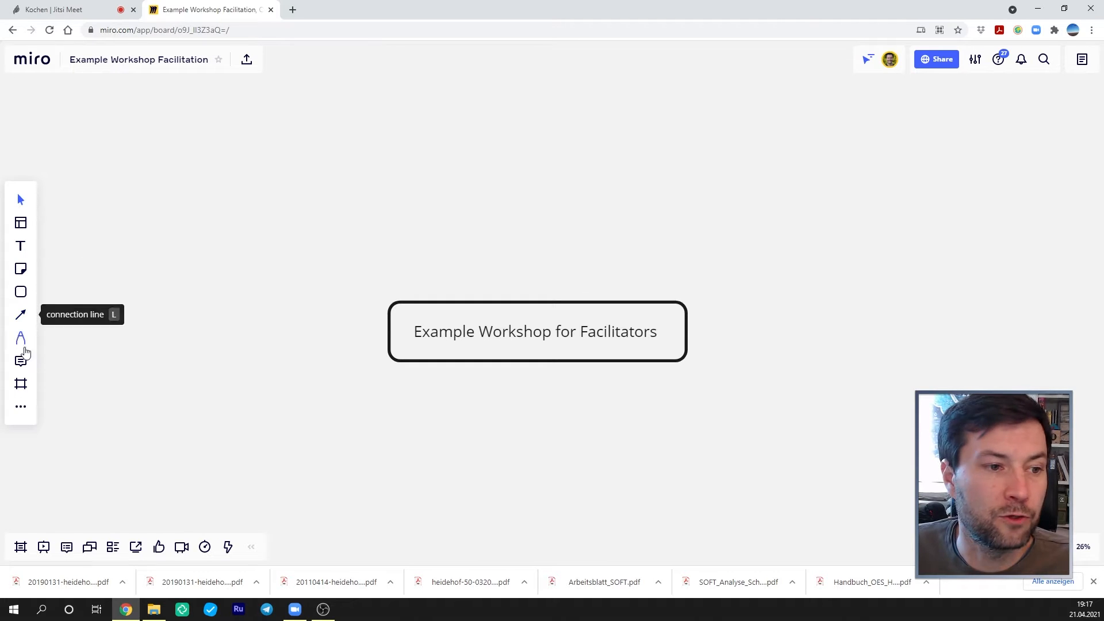
{"action": "left_click", "coordinate": [21, 410]}
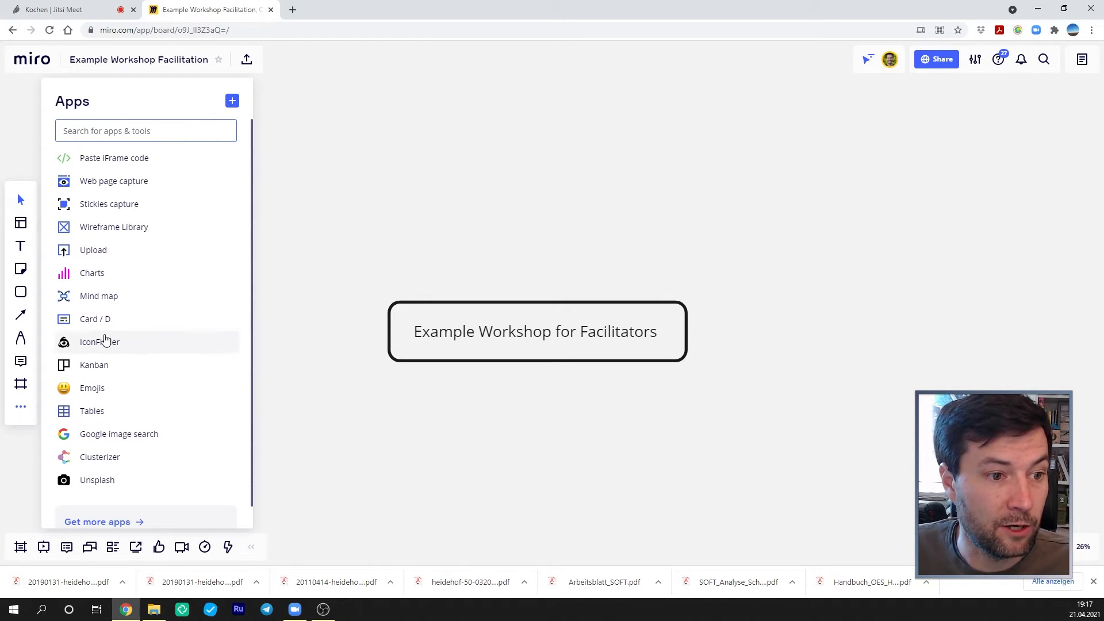
{"action": "left_click_drag", "start_coordinate": [109, 344], "coordinate": [18, 345]}
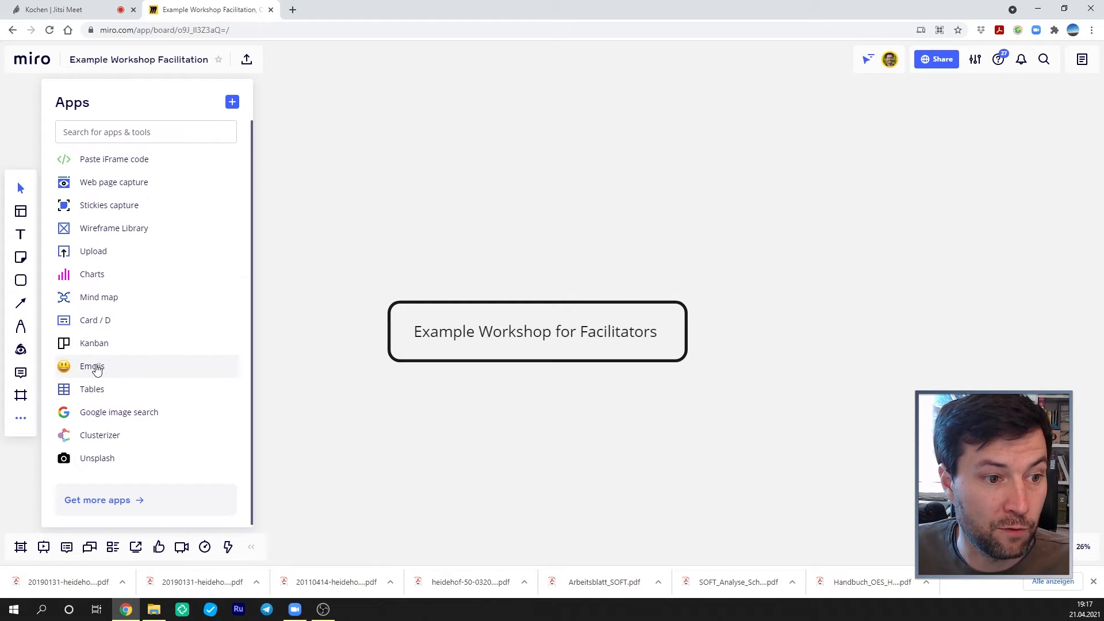
{"action": "left_click_drag", "start_coordinate": [94, 368], "coordinate": [21, 364]}
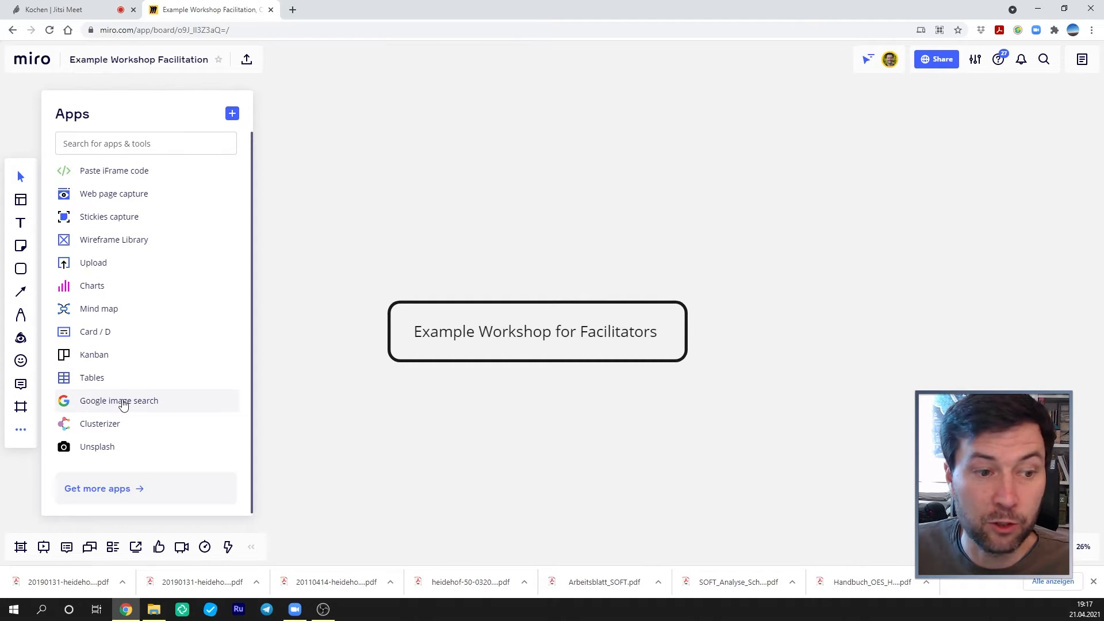
{"action": "left_click_drag", "start_coordinate": [122, 405], "coordinate": [22, 374]}
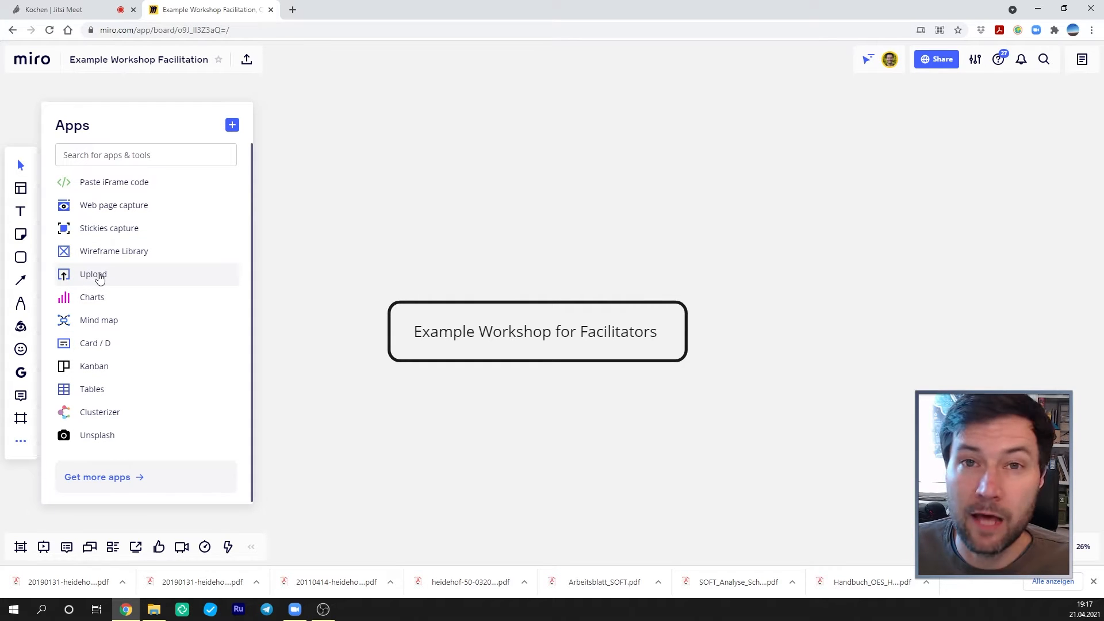
{"action": "left_click_drag", "start_coordinate": [99, 278], "coordinate": [21, 320]}
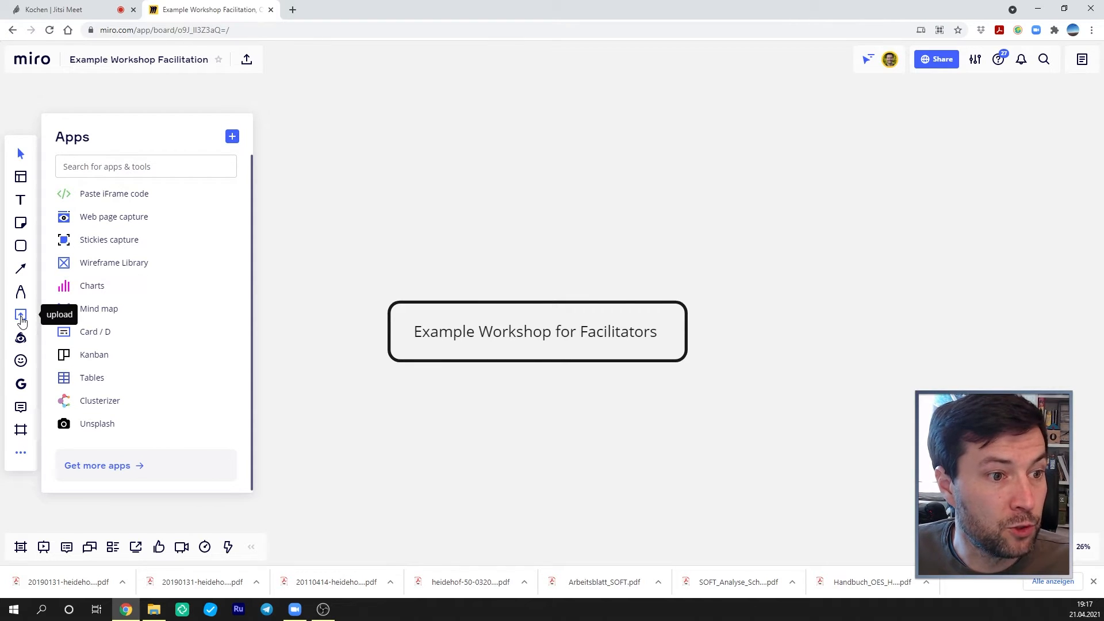
View the available sources for uploading files to the board
{"action": "left_click", "coordinate": [21, 317]}
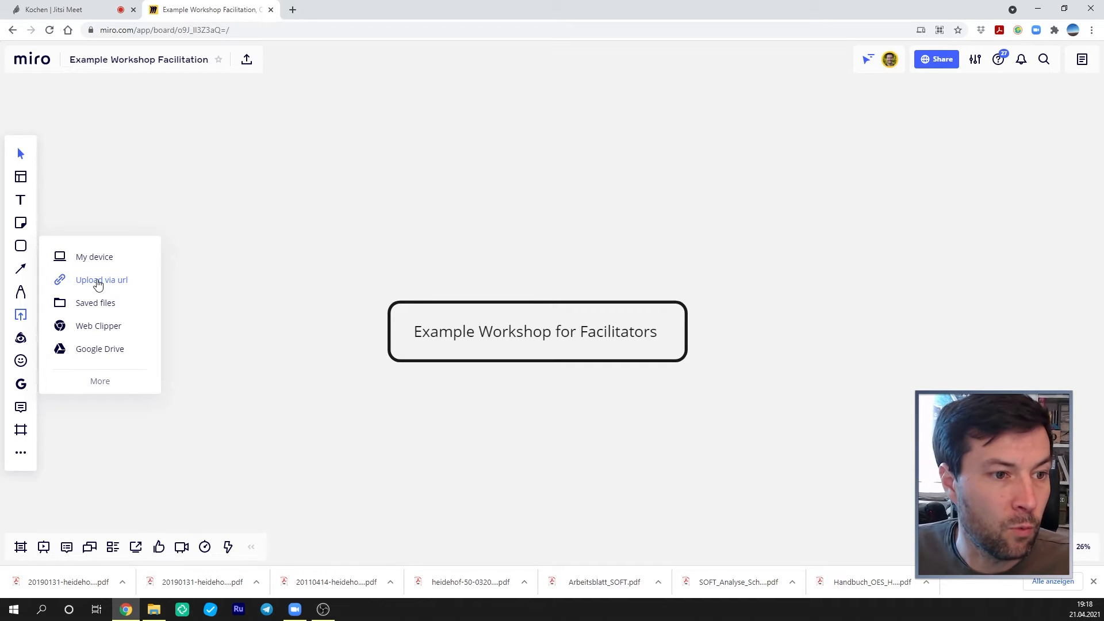
{"action": "left_click", "coordinate": [190, 264]}
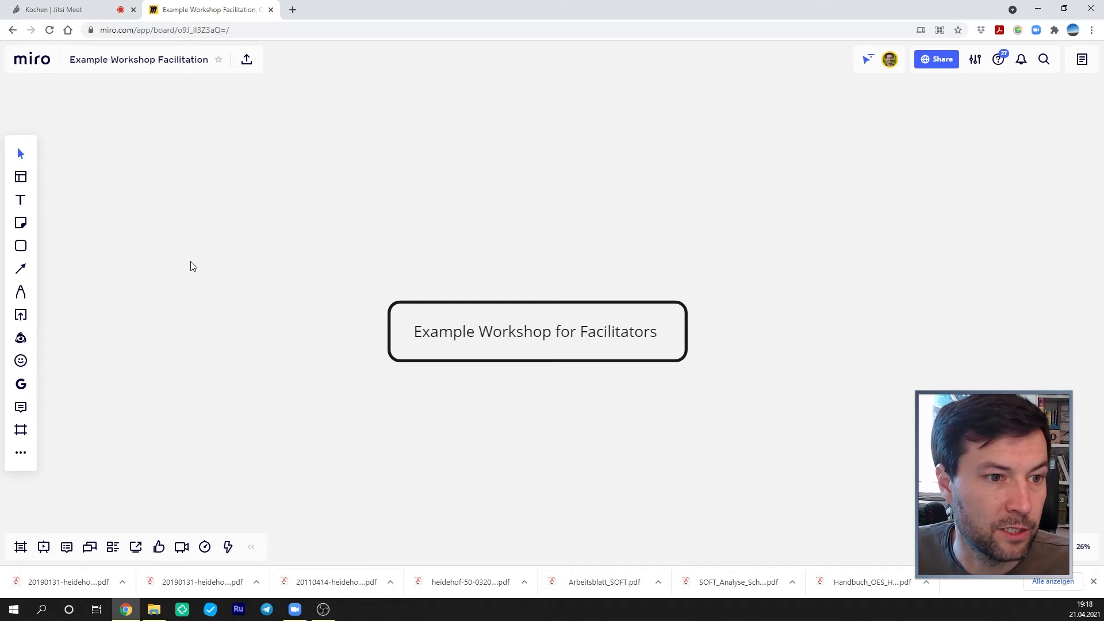
Add a 16:9 frame to the board and place it below the workshop title box
{"action": "scroll", "coordinate": [258, 344], "scroll_direction": "down", "scroll_amount": 3}
{"action": "left_click_drag", "start_coordinate": [276, 399], "coordinate": [295, 294]}
{"action": "scroll", "coordinate": [414, 370], "scroll_direction": "up", "scroll_amount": 3}
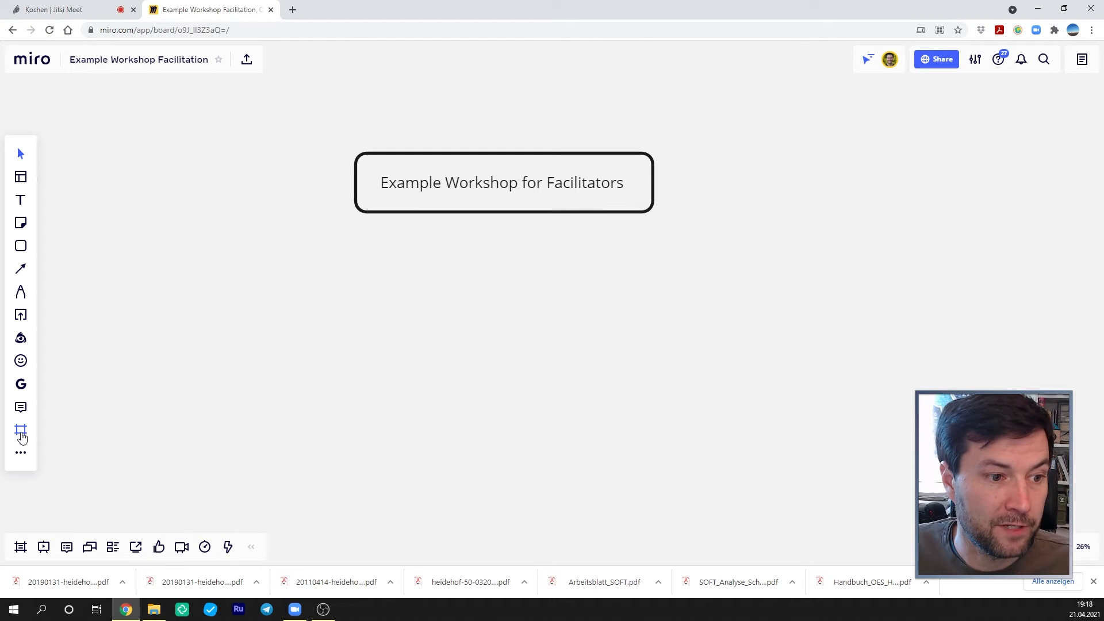
{"action": "left_click", "coordinate": [21, 436]}
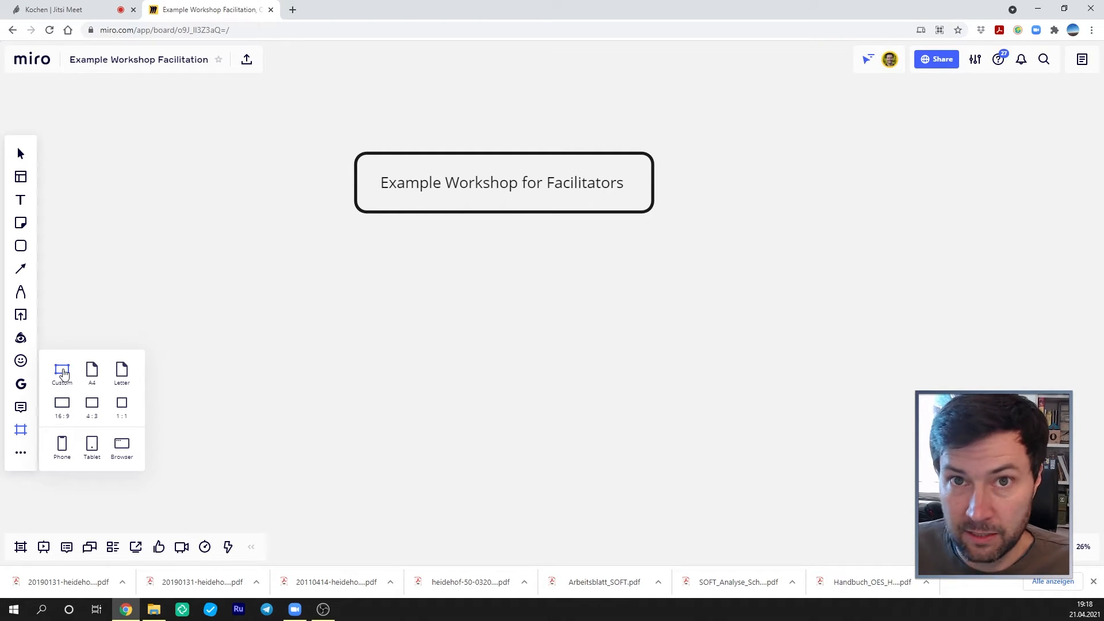
{"action": "left_click", "coordinate": [62, 402]}
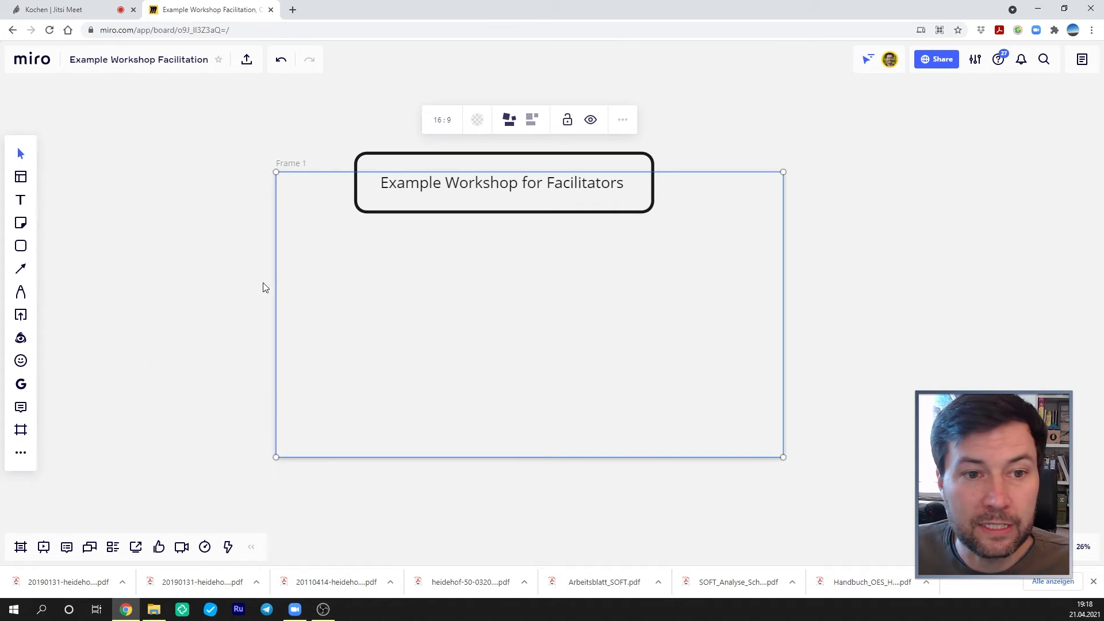
{"action": "left_click_drag", "start_coordinate": [285, 170], "coordinate": [363, 292]}
Duplicate the 16:9 frame and align the copy to the right of the original, leaving a small gap
{"action": "left_click_drag", "start_coordinate": [316, 351], "coordinate": [139, 185]}
{"action": "scroll", "coordinate": [364, 271], "scroll_direction": "up", "scroll_amount": 3}
{"action": "left_click_drag", "start_coordinate": [889, 249], "coordinate": [994, 255]}
{"action": "scroll", "coordinate": [613, 215], "scroll_direction": "up", "scroll_amount": 2}
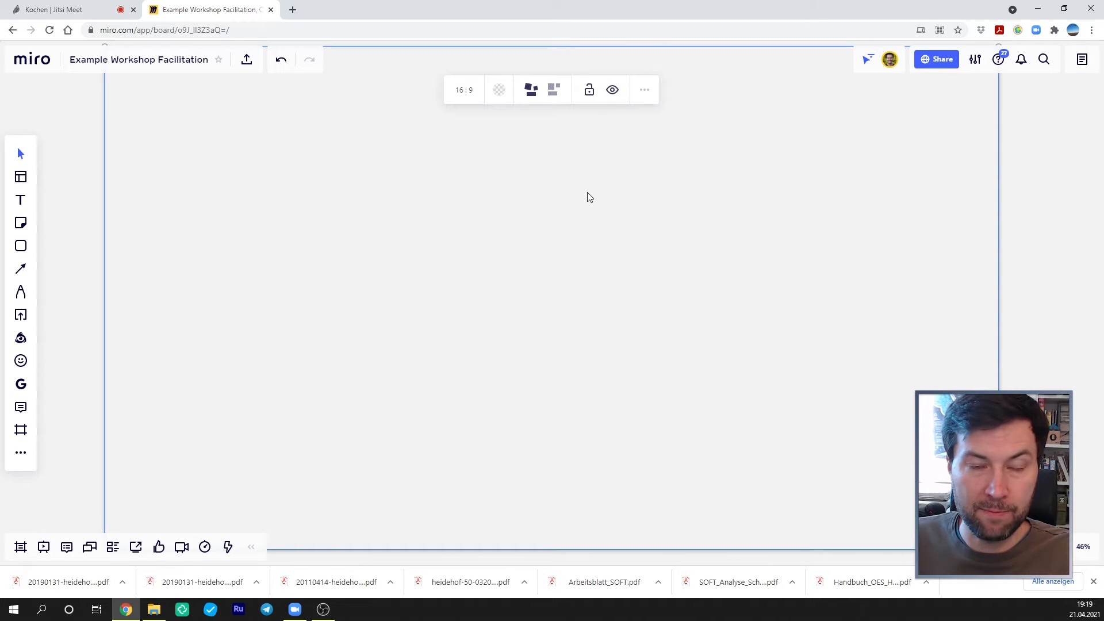
{"action": "scroll", "coordinate": [587, 195], "scroll_direction": "down", "scroll_amount": 4}
{"action": "left_click_drag", "start_coordinate": [438, 79], "coordinate": [427, 140]}
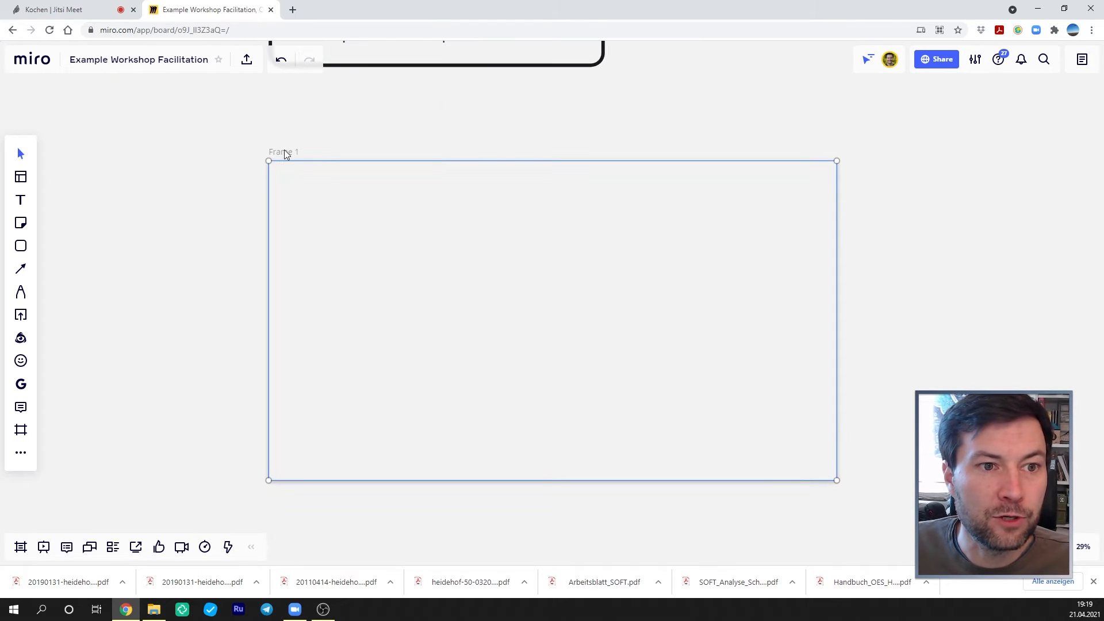
{"action": "left_click_drag", "start_coordinate": [339, 144], "coordinate": [182, 113]}
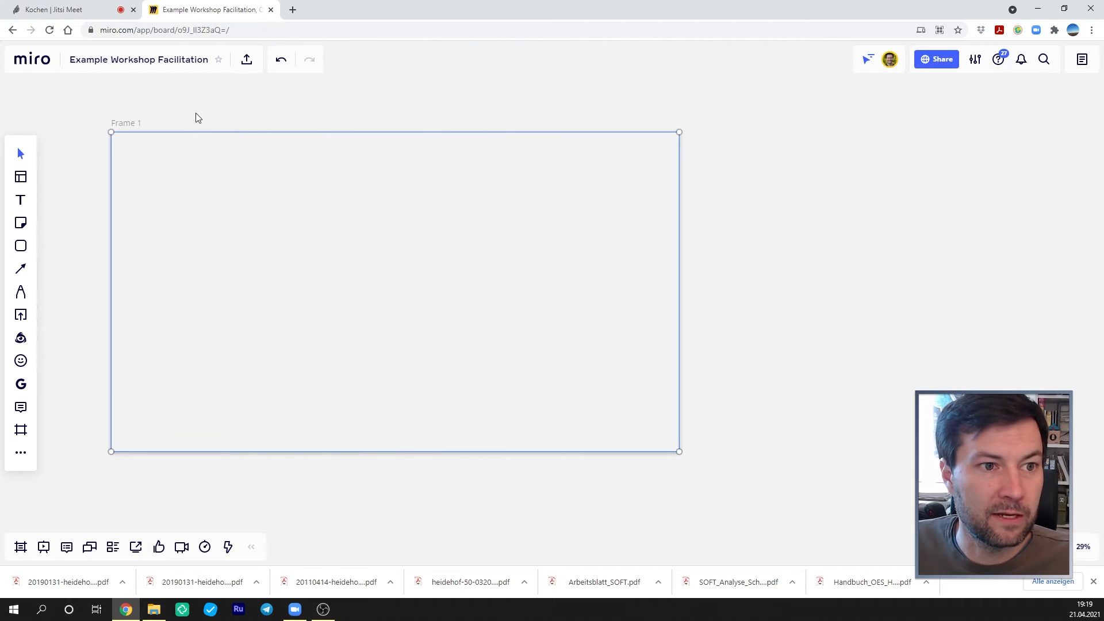
{"action": "scroll", "coordinate": [197, 117], "scroll_direction": "down", "scroll_amount": 2}
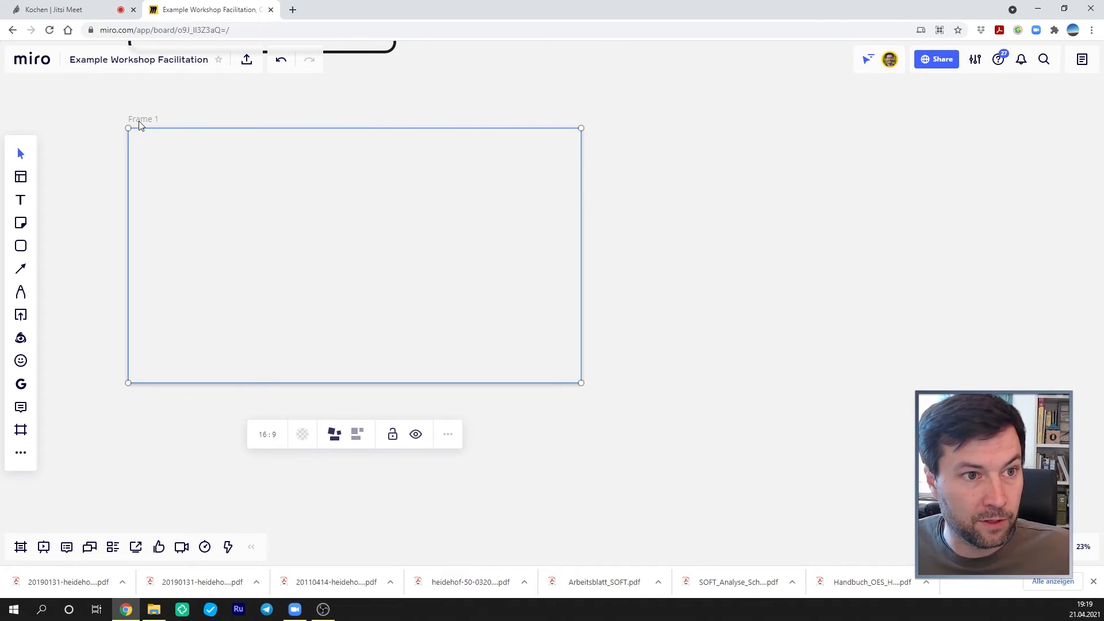
{"action": "key", "text": "ctrl+v"}
{"action": "left_click_drag", "start_coordinate": [136, 91], "coordinate": [667, 183]}
{"action": "left_click_drag", "start_coordinate": [604, 138], "coordinate": [426, 130]}
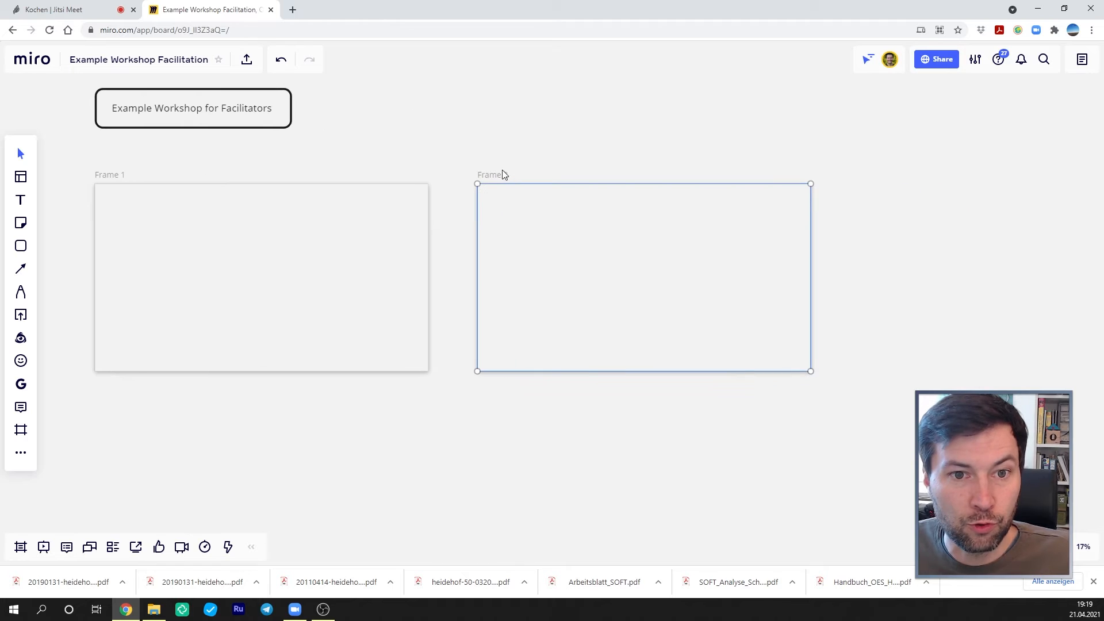
Duplicate the second frame and place the copy in line to its right as a third frame
{"action": "key", "text": "ctrl+c"}
{"action": "key", "text": "ctrl+v"}
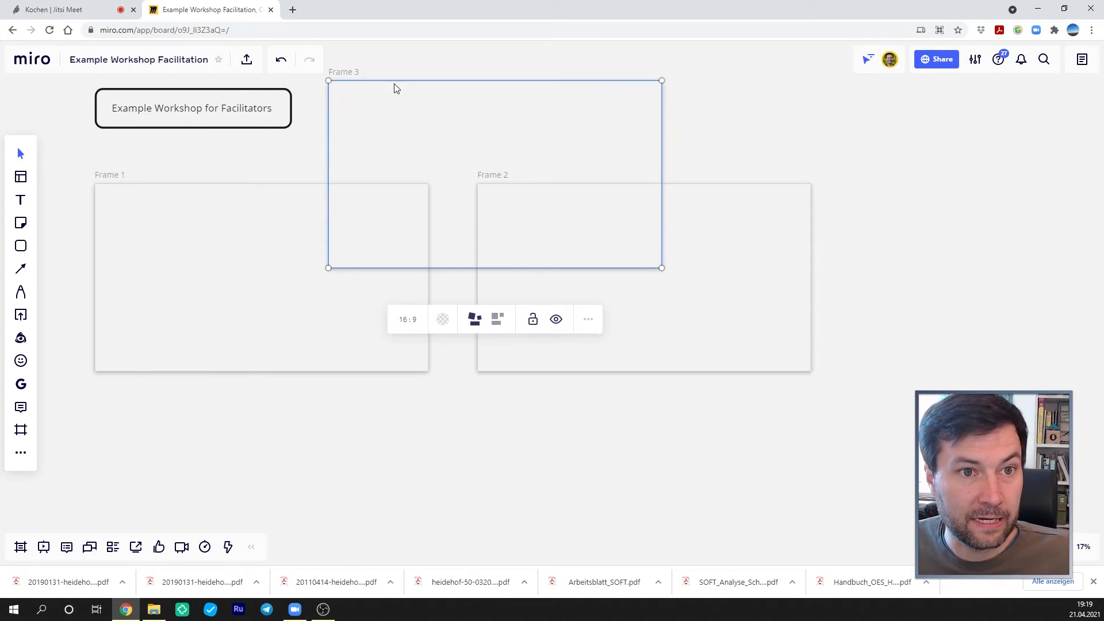
{"action": "left_click_drag", "start_coordinate": [352, 81], "coordinate": [875, 179]}
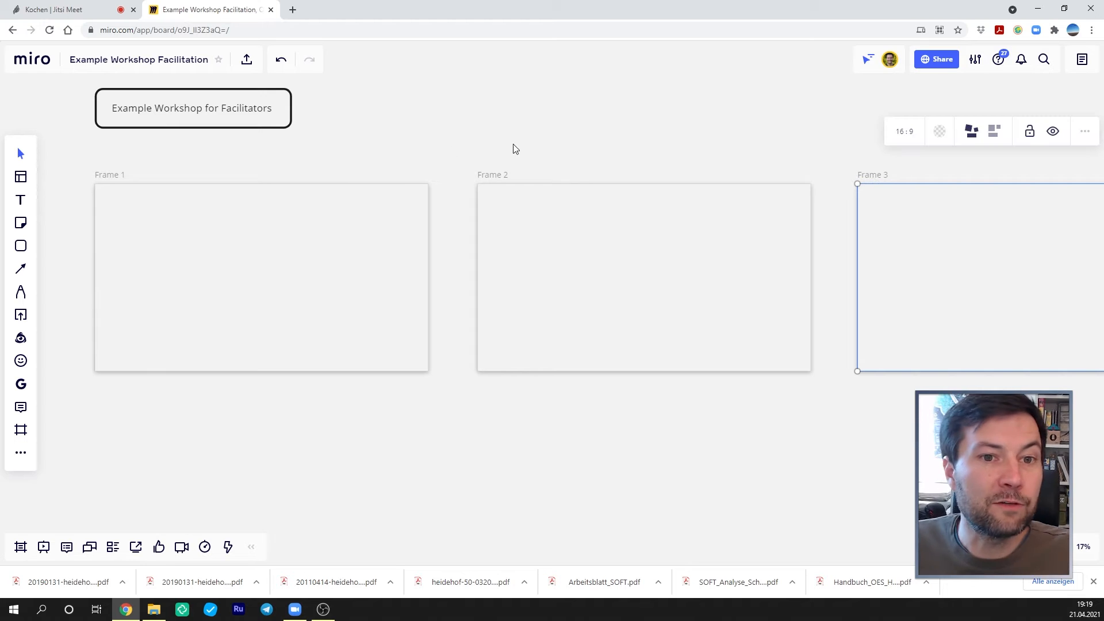
Place a blank yellow sticky note in Frame 1 and draw a short arrow beneath it
{"action": "left_click_drag", "start_coordinate": [379, 136], "coordinate": [613, 130]}
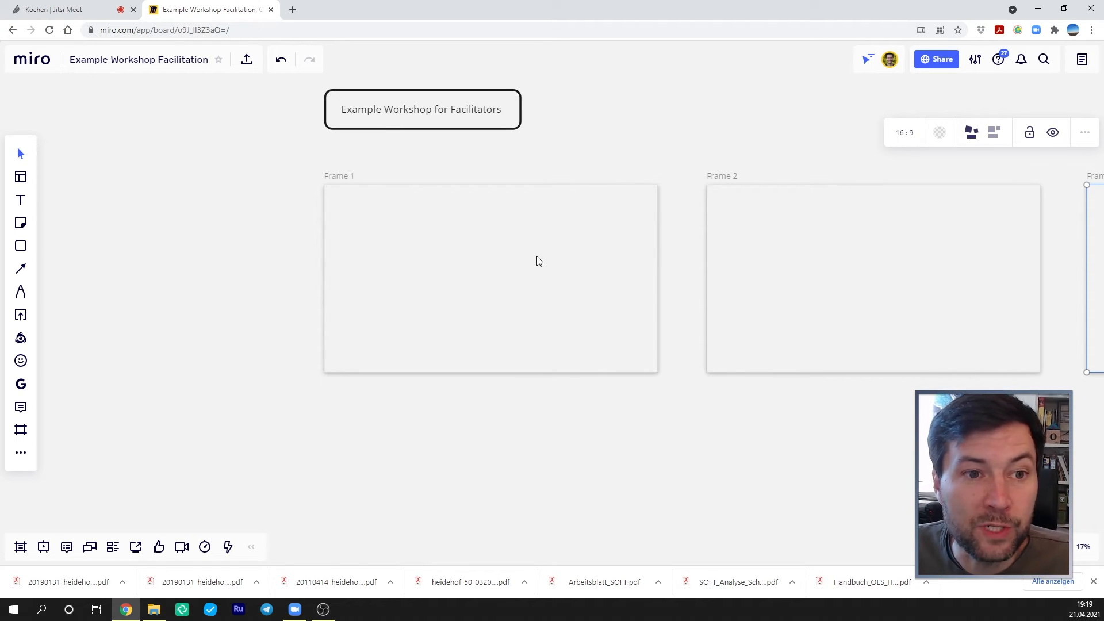
{"action": "scroll", "coordinate": [539, 260], "scroll_direction": "up", "scroll_amount": 5}
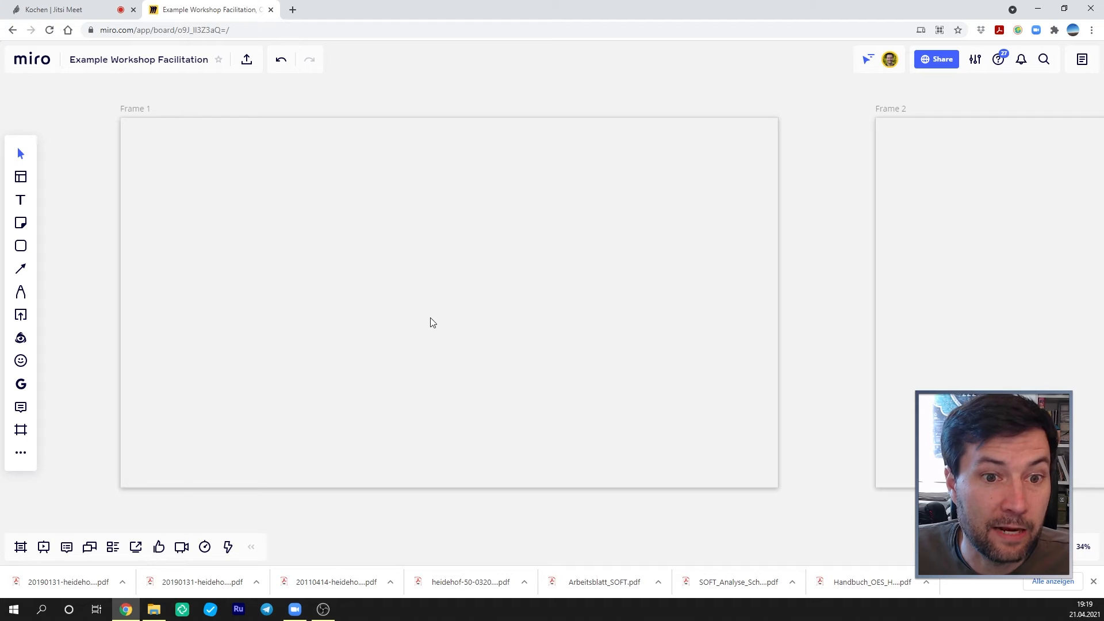
{"action": "left_click", "coordinate": [20, 223]}
{"action": "left_click", "coordinate": [220, 220]}
{"action": "left_click", "coordinate": [22, 269]}
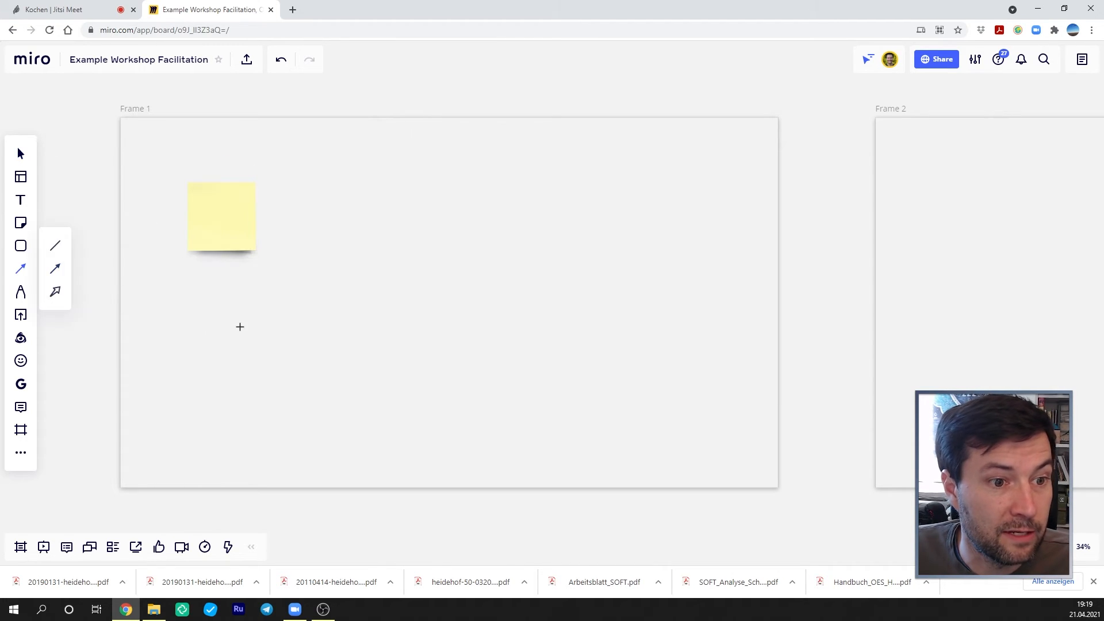
{"action": "left_click_drag", "start_coordinate": [201, 315], "coordinate": [283, 322]}
{"action": "left_click", "coordinate": [337, 297]}
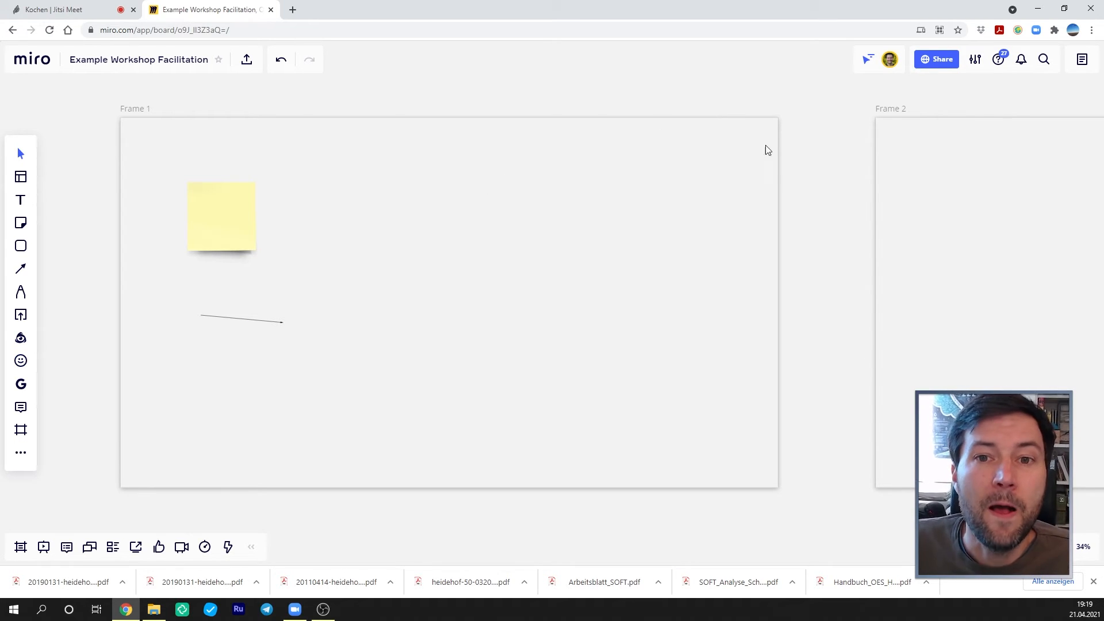
{"action": "scroll", "coordinate": [823, 253], "scroll_direction": "down", "scroll_amount": 6}
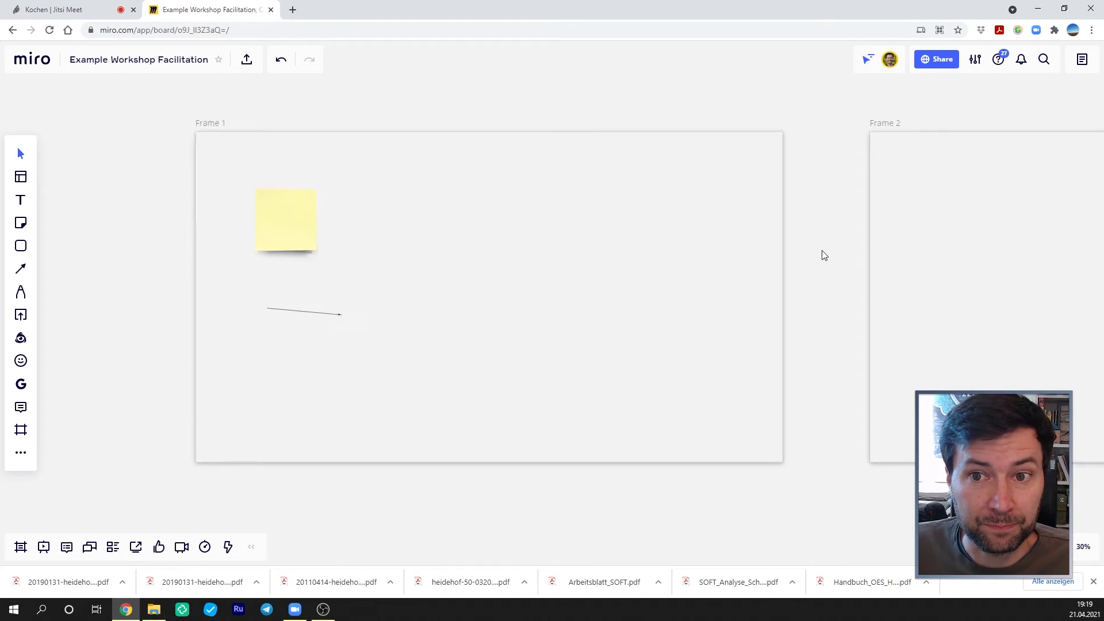
{"action": "left_click_drag", "start_coordinate": [606, 228], "coordinate": [510, 246]}
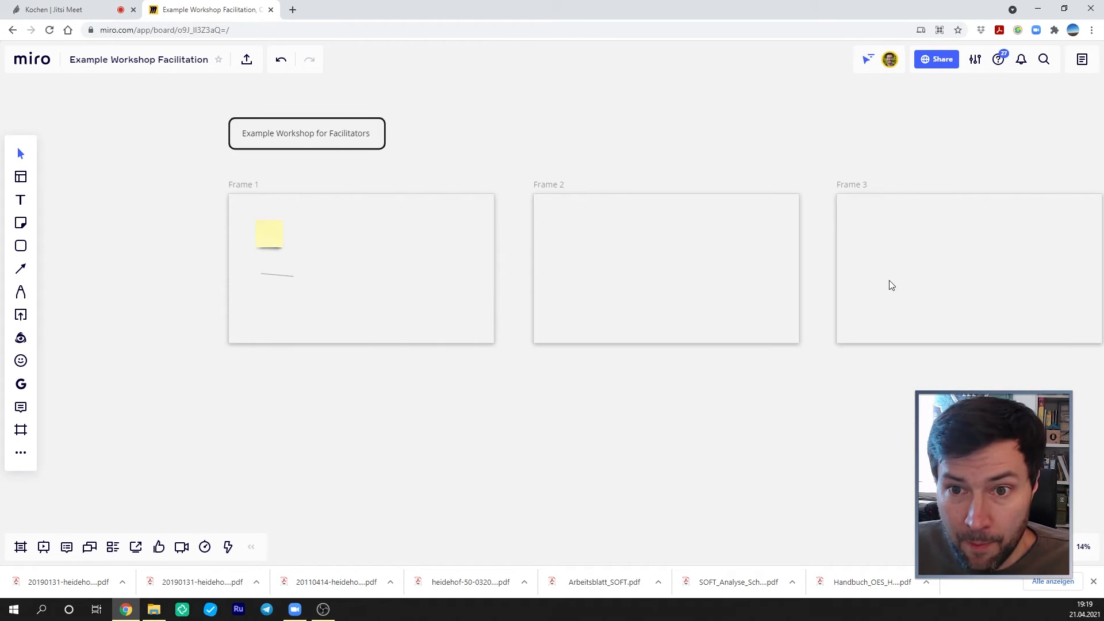
Move Frame 1 up and to the left, and reposition its sticky note to the right of the arrow
{"action": "scroll", "coordinate": [363, 258], "scroll_direction": "up", "scroll_amount": 5}
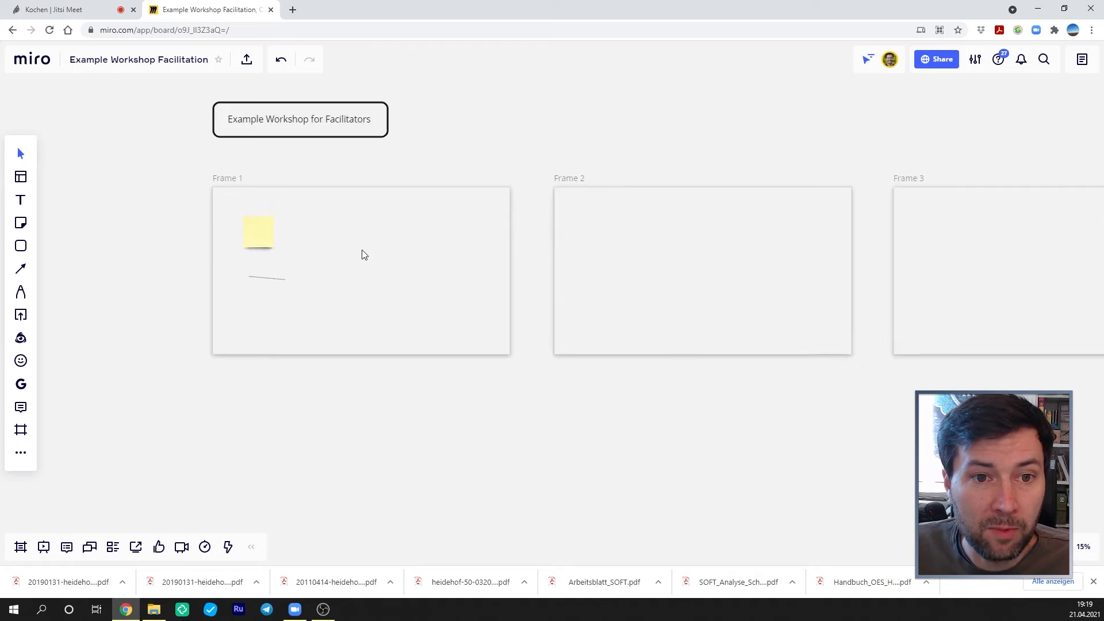
{"action": "left_click_drag", "start_coordinate": [403, 260], "coordinate": [636, 299]}
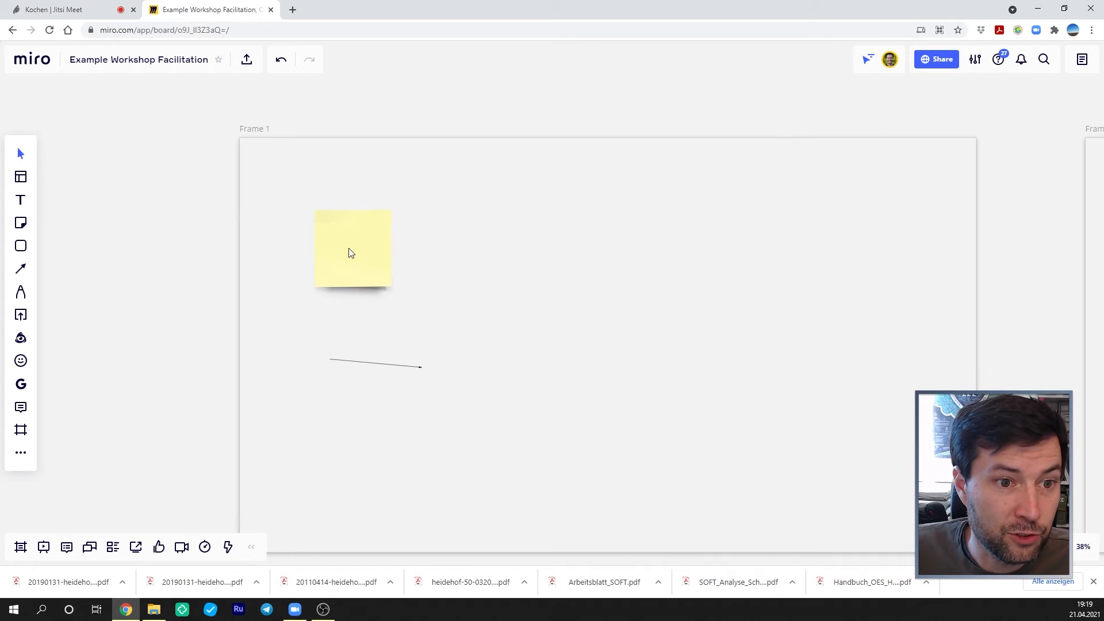
{"action": "left_click_drag", "start_coordinate": [257, 128], "coordinate": [98, 82]}
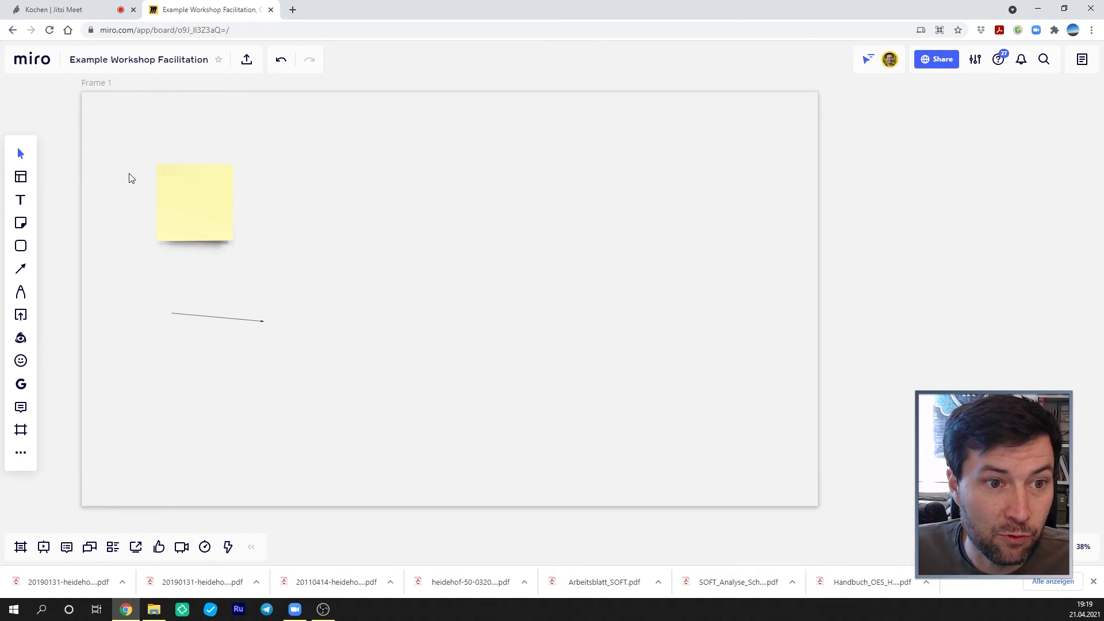
{"action": "left_click_drag", "start_coordinate": [189, 178], "coordinate": [542, 283]}
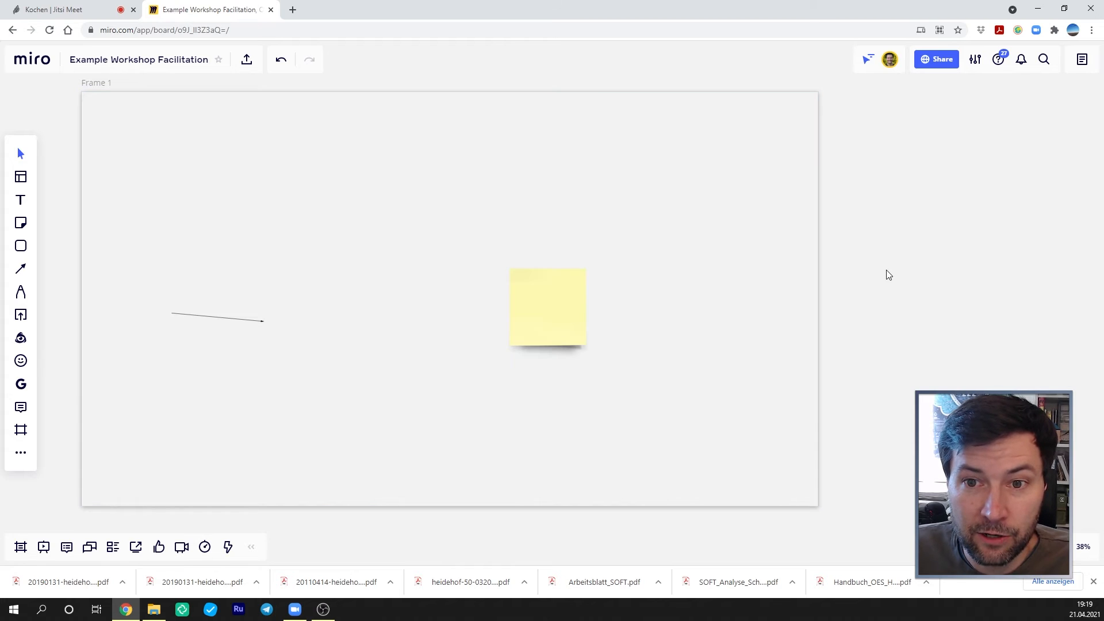
Move Frame 1 with its contents back in line with Frame 2, directly beneath the workshop title box
{"action": "scroll", "coordinate": [888, 274], "scroll_direction": "down", "scroll_amount": 5}
{"action": "left_click_drag", "start_coordinate": [919, 288], "coordinate": [533, 279]}
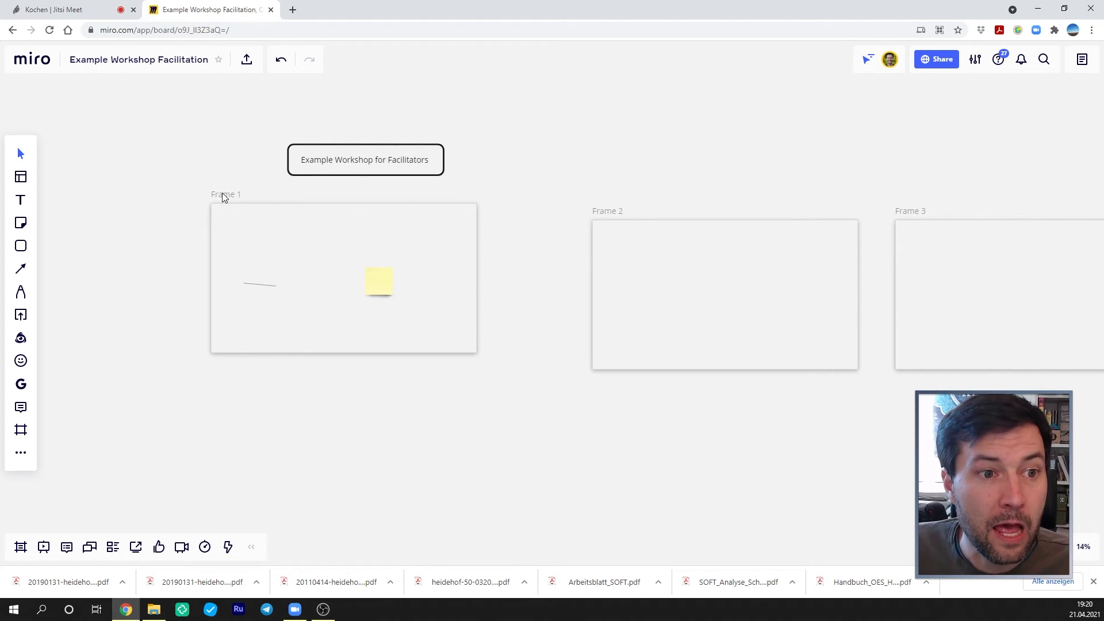
{"action": "left_click_drag", "start_coordinate": [223, 194], "coordinate": [299, 211]}
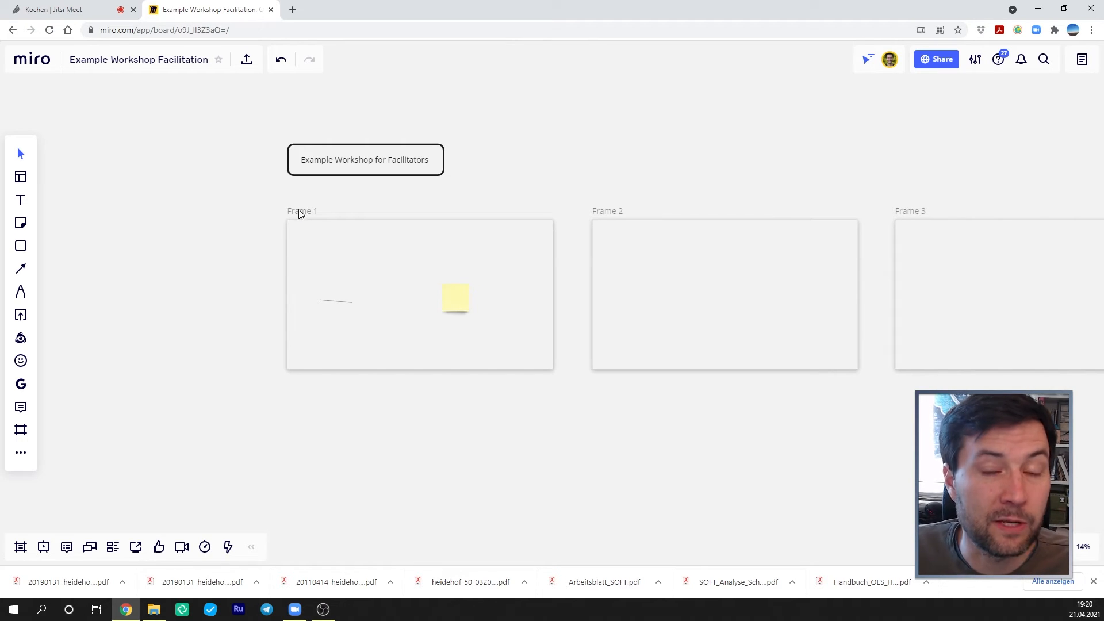
{"action": "scroll", "coordinate": [397, 205], "scroll_direction": "up", "scroll_amount": 2}
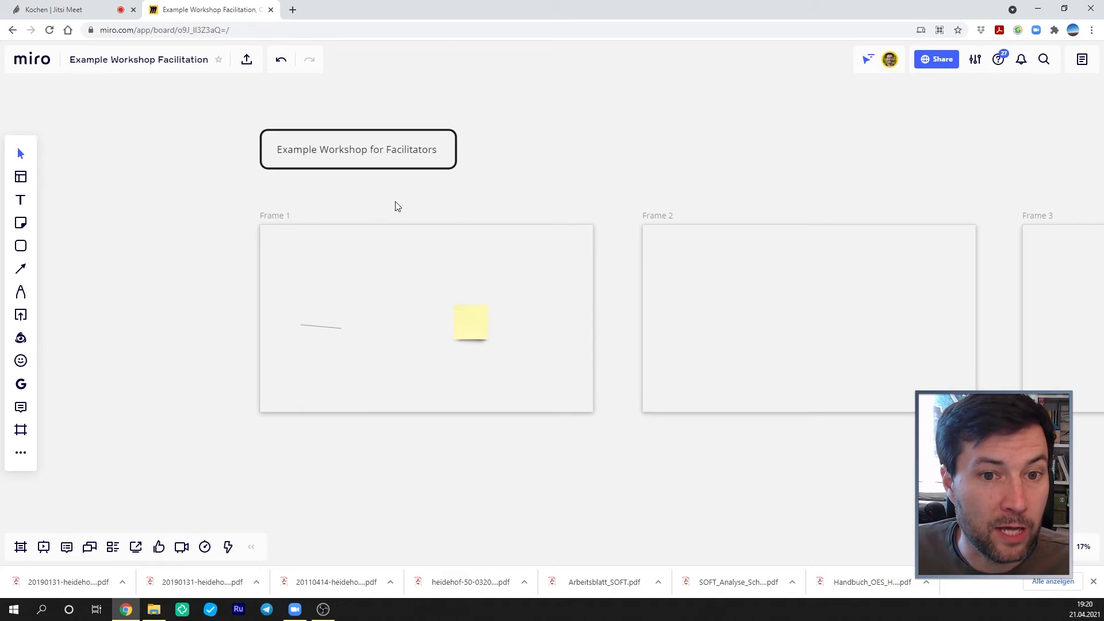
{"action": "left_click_drag", "start_coordinate": [436, 192], "coordinate": [412, 182]}
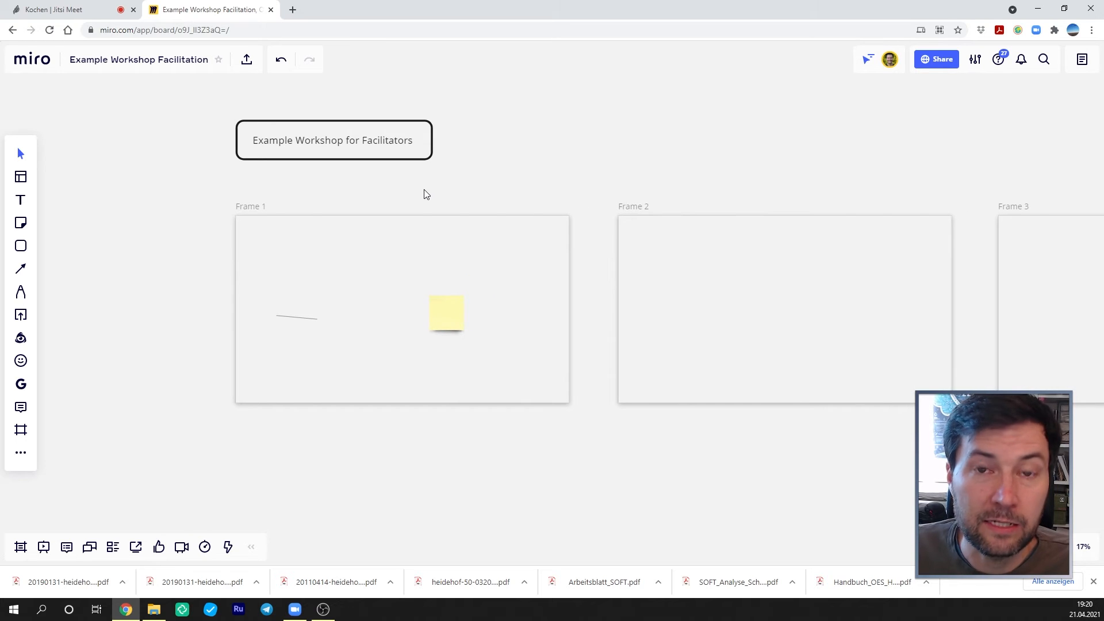
Lock Frame 1 together with its sticky note and arrow, and unlock them again
{"action": "left_click", "coordinate": [251, 209]}
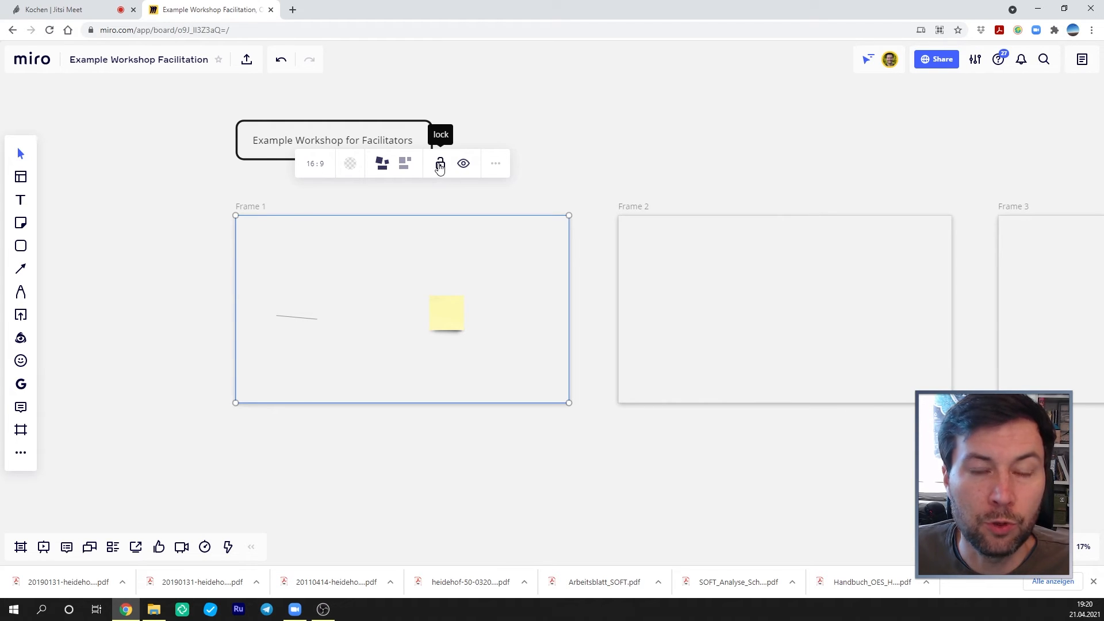
{"action": "left_click", "coordinate": [192, 190]}
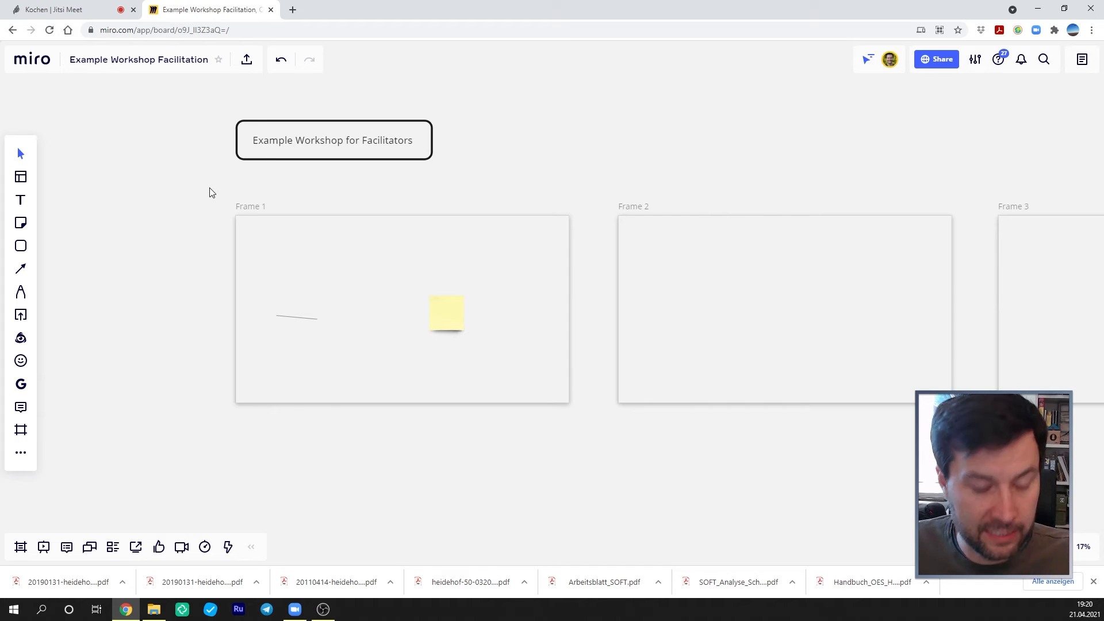
{"action": "left_click_drag", "start_coordinate": [209, 191], "coordinate": [591, 429]}
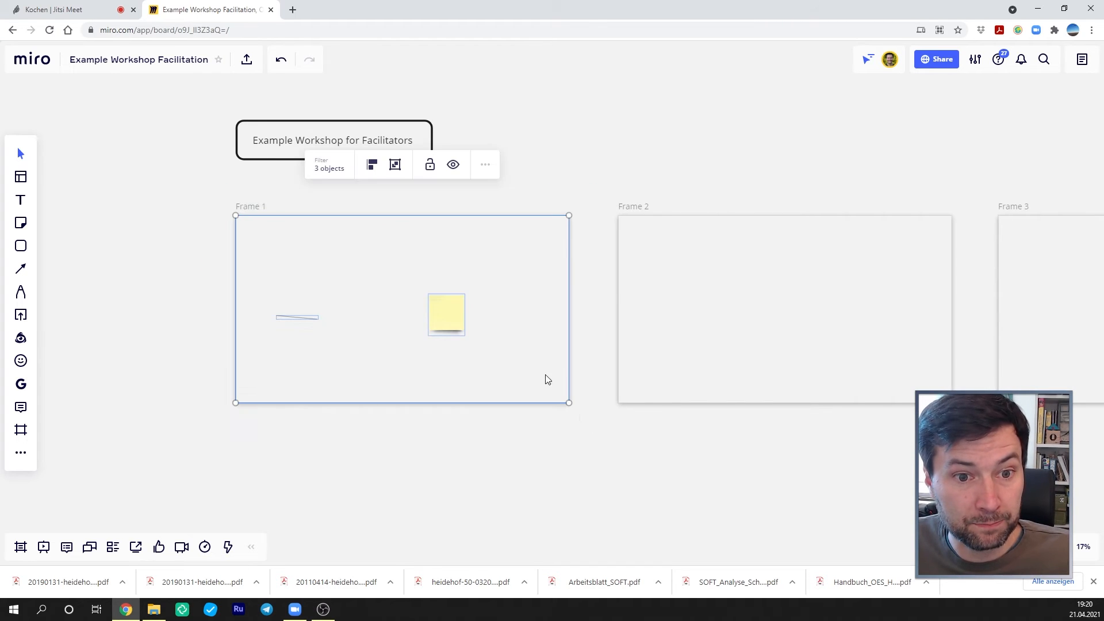
{"action": "left_click", "coordinate": [430, 165]}
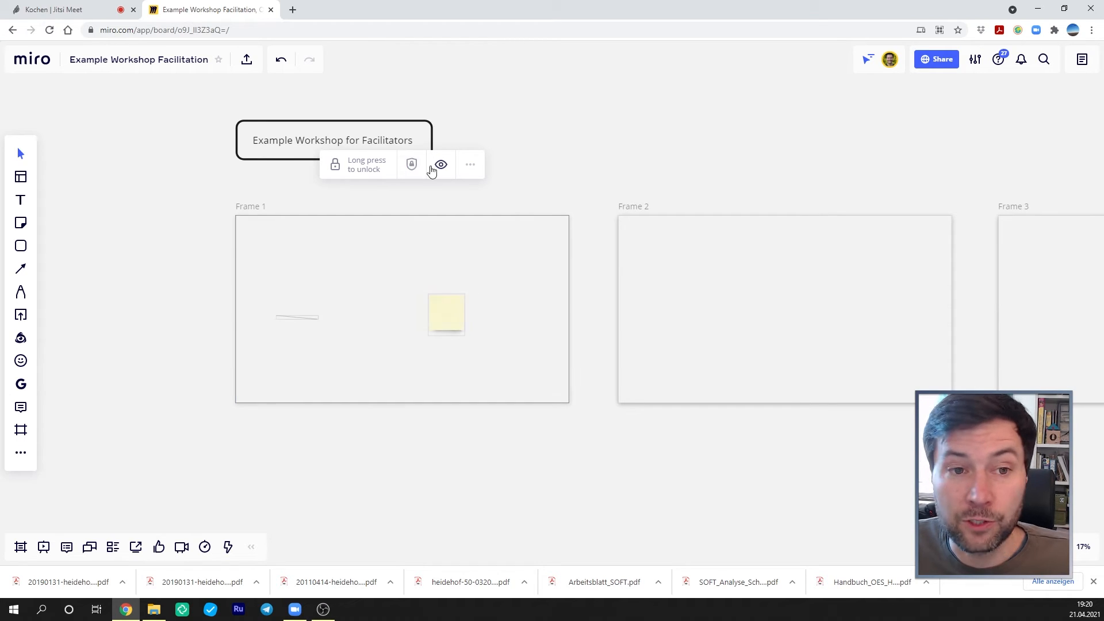
{"action": "left_click", "coordinate": [374, 167]}
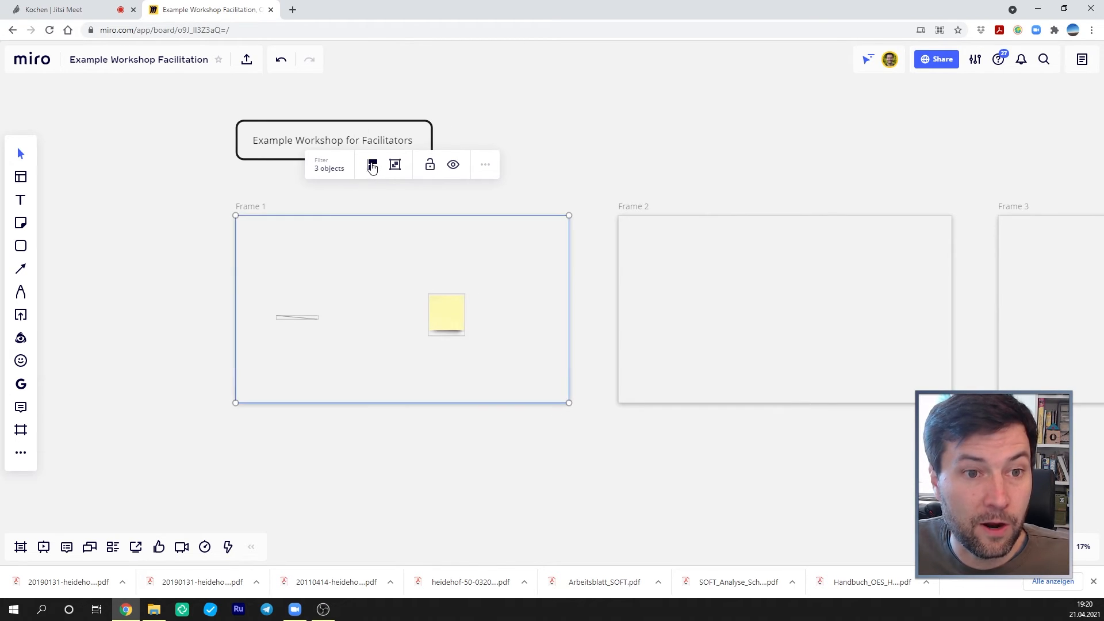
{"action": "left_click", "coordinate": [241, 192]}
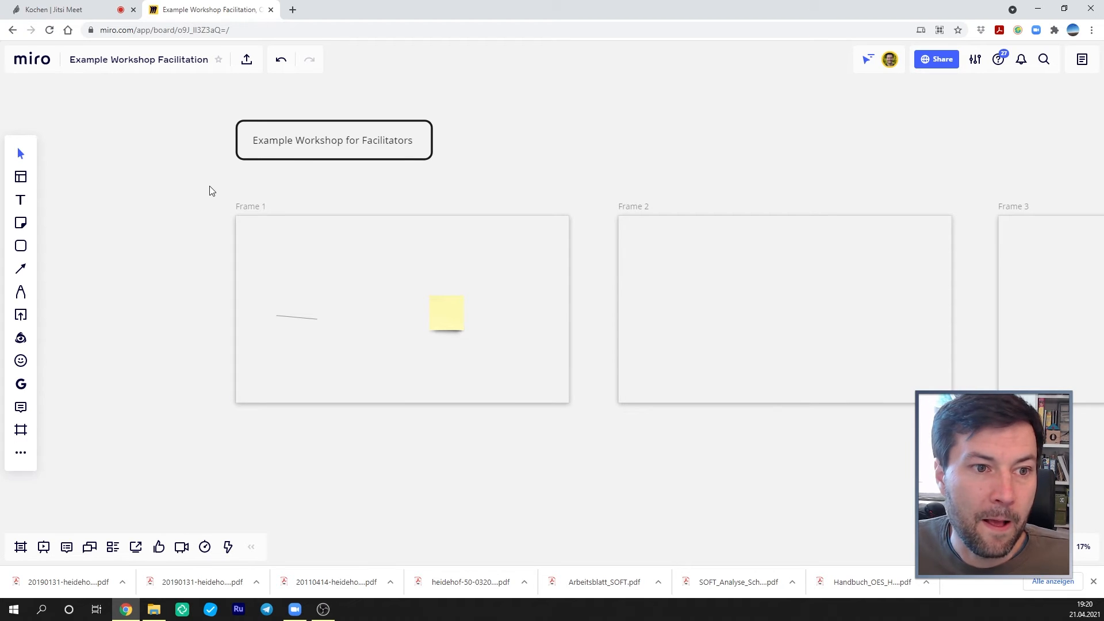
Hide Frame 1 with its contents, and reveal it again
{"action": "left_click_drag", "start_coordinate": [209, 186], "coordinate": [607, 439]}
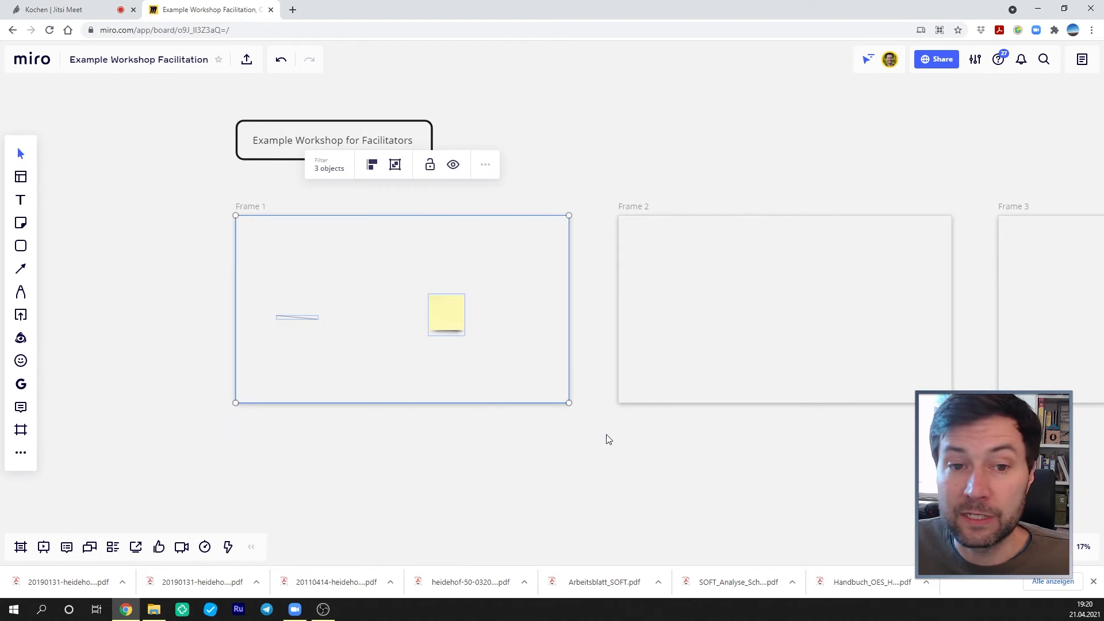
{"action": "left_click", "coordinate": [453, 165]}
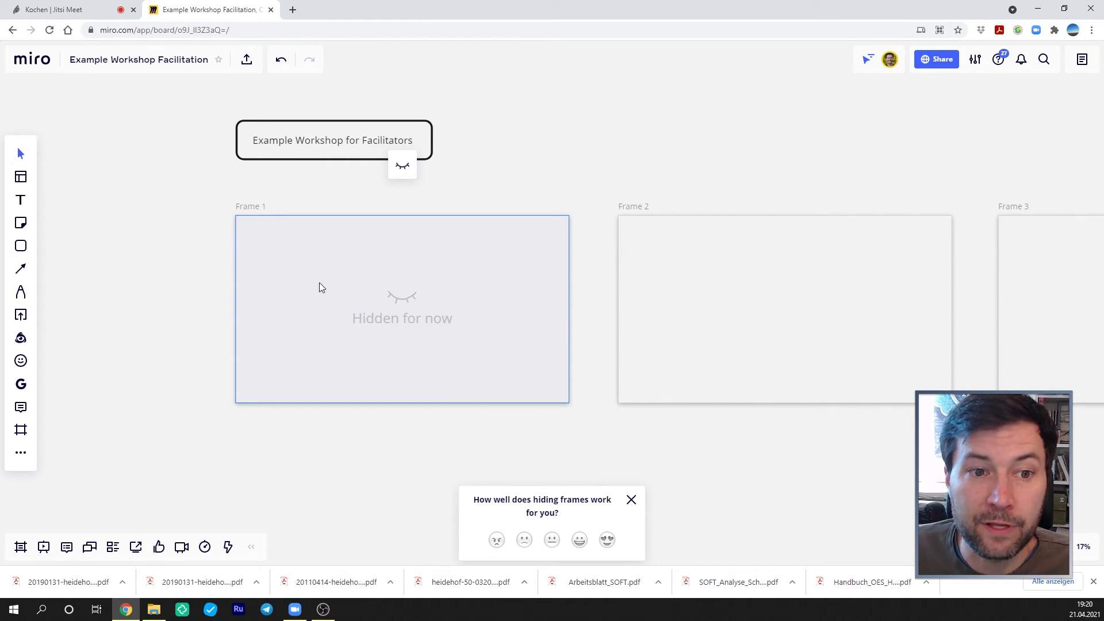
{"action": "left_click", "coordinate": [630, 499]}
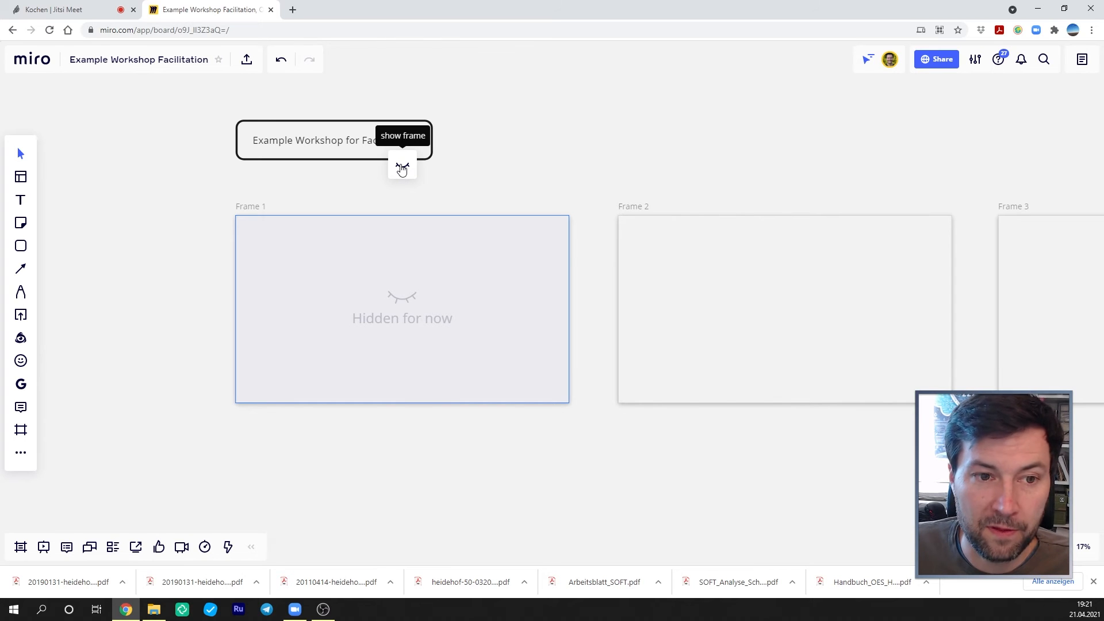
{"action": "left_click", "coordinate": [401, 169]}
{"action": "left_click", "coordinate": [544, 436]}
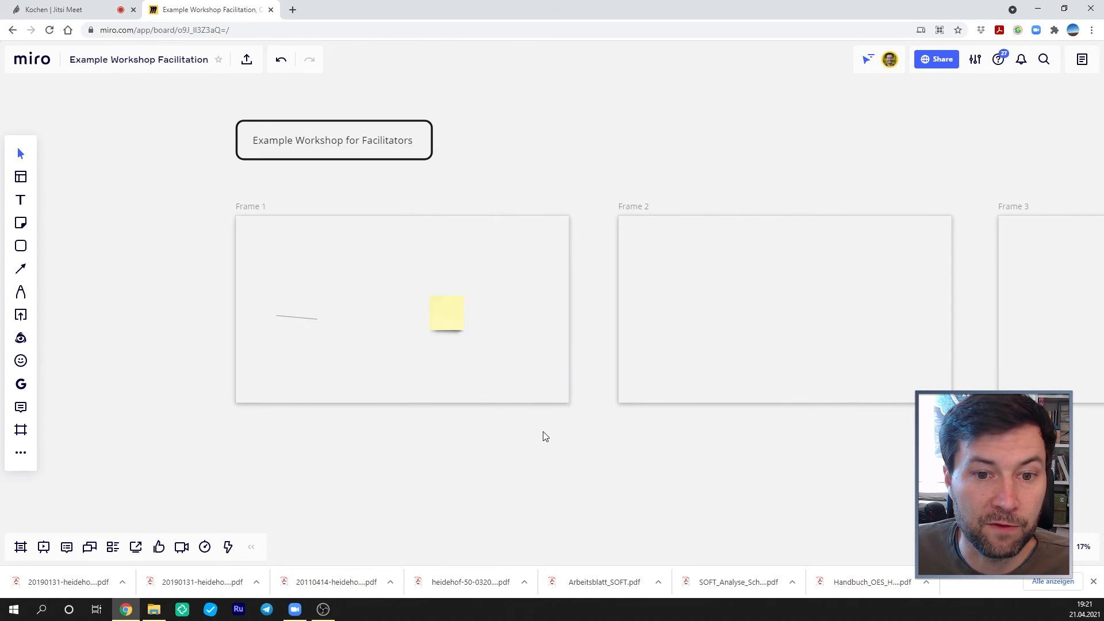
Examine the Day 1 section of the board with its Programme, Videos and Tutorials, group and Evaluation frames
{"action": "left_click_drag", "start_coordinate": [566, 505], "coordinate": [527, 239]}
{"action": "scroll", "coordinate": [537, 377], "scroll_direction": "down", "scroll_amount": 4}
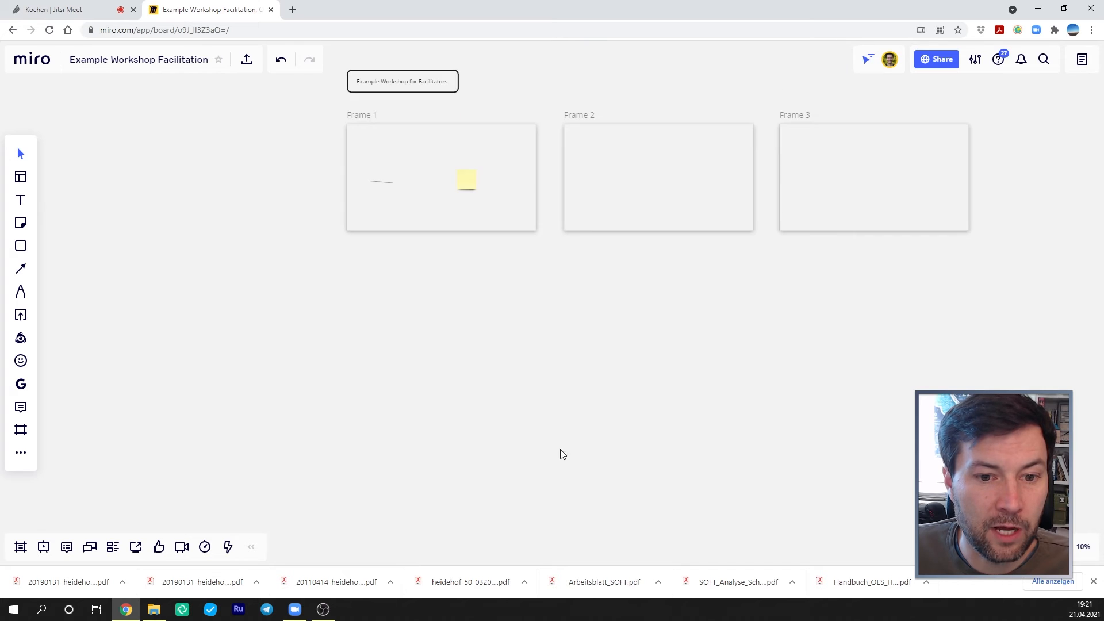
{"action": "left_click_drag", "start_coordinate": [562, 454], "coordinate": [517, 226]}
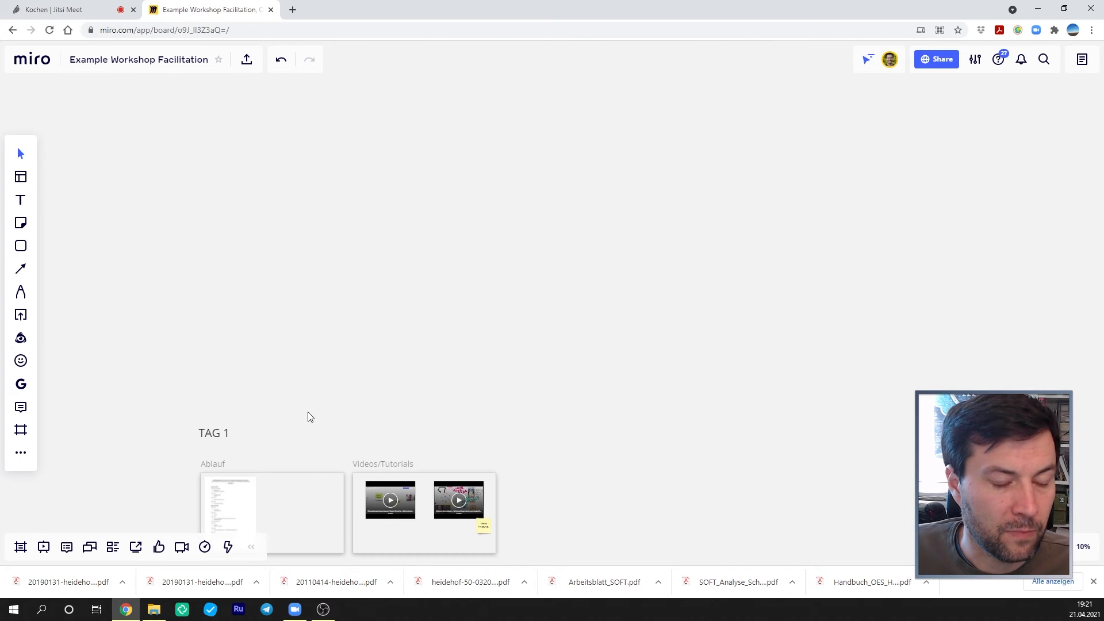
{"action": "left_click_drag", "start_coordinate": [311, 417], "coordinate": [458, 79]}
{"action": "left_click_drag", "start_coordinate": [397, 351], "coordinate": [185, 186]}
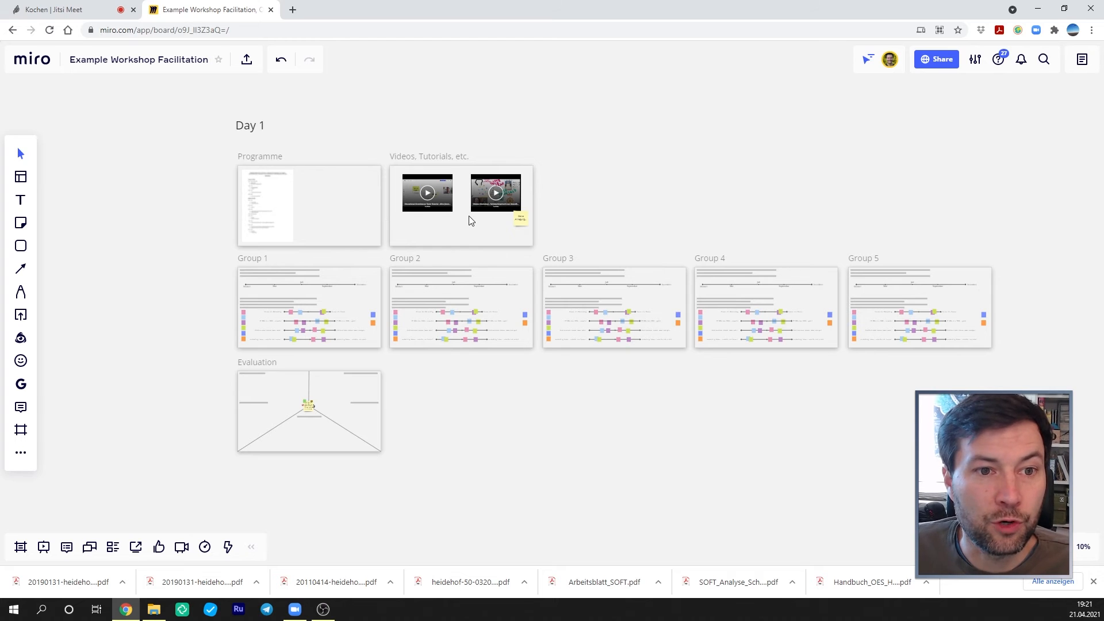
{"action": "scroll", "coordinate": [338, 213], "scroll_direction": "up", "scroll_amount": 2}
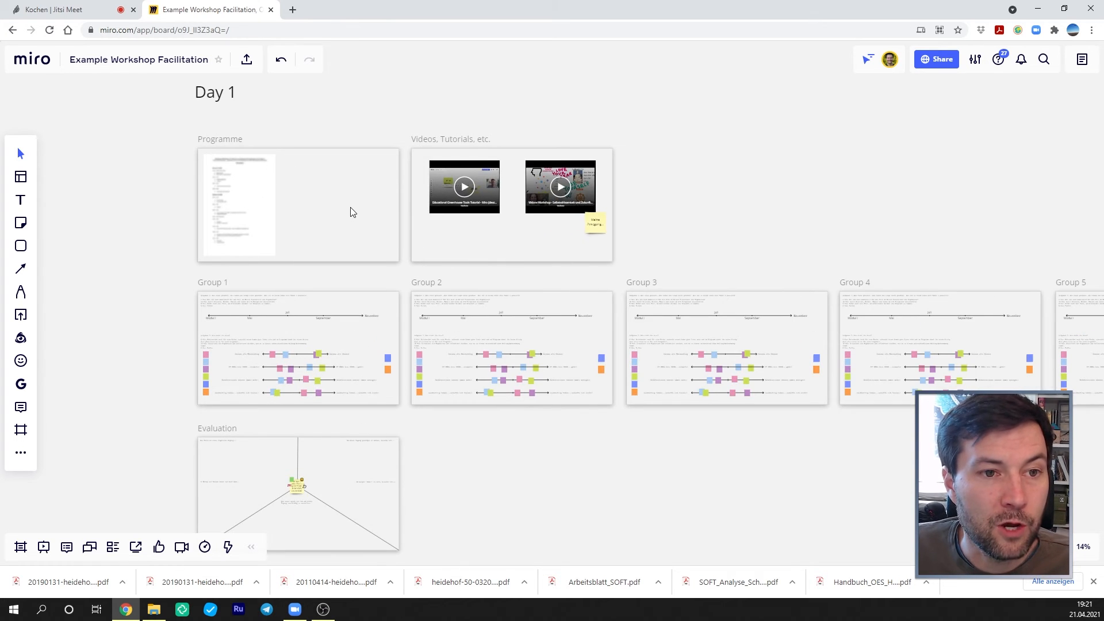
{"action": "scroll", "coordinate": [352, 212], "scroll_direction": "down", "scroll_amount": 1}
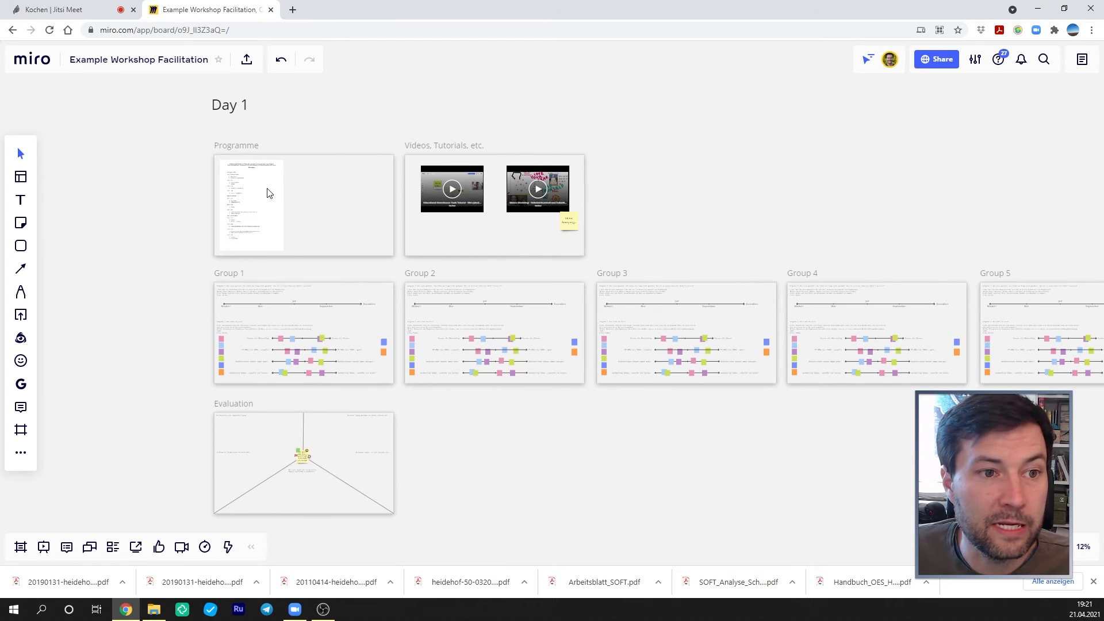
{"action": "scroll", "coordinate": [373, 110], "scroll_direction": "right", "scroll_amount": 1}
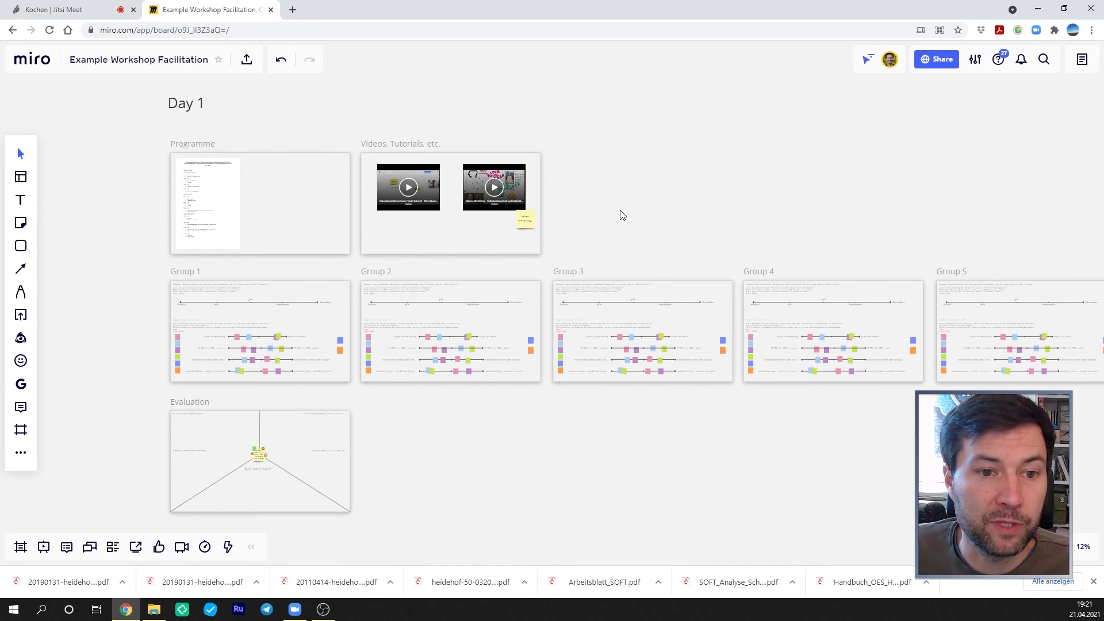
{"action": "scroll", "coordinate": [574, 162], "scroll_direction": "down", "scroll_amount": 2}
{"action": "scroll", "coordinate": [180, 271], "scroll_direction": "up", "scroll_amount": 2}
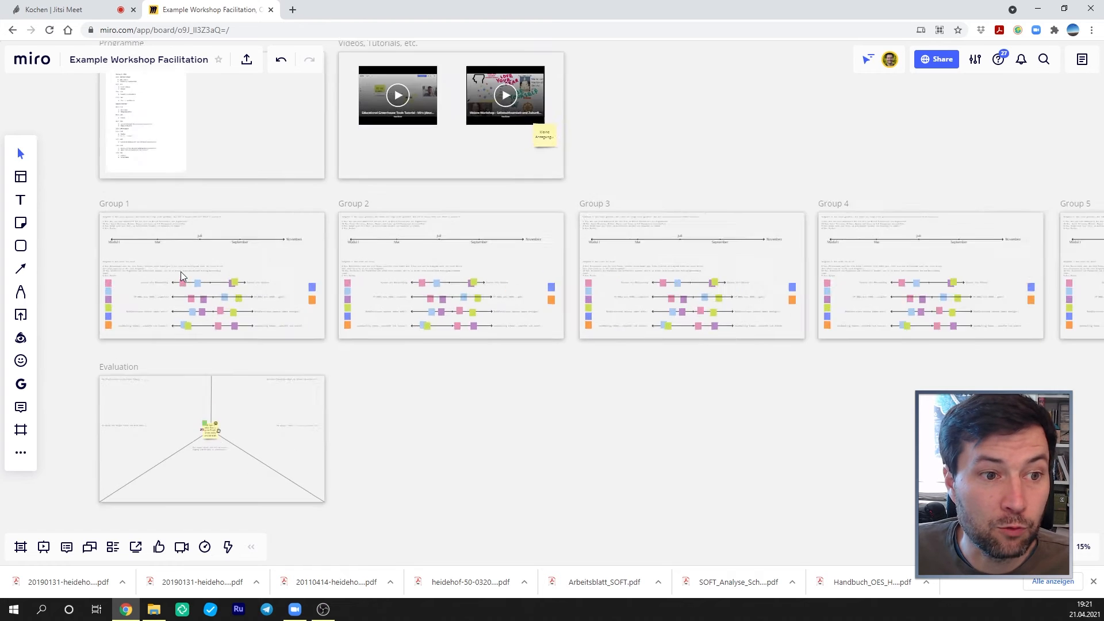
Examine the tasks and scales in the Group 1 frame and the question areas in the Evaluation frame
{"action": "scroll", "coordinate": [181, 274], "scroll_direction": "up", "scroll_amount": 4}
{"action": "left_click_drag", "start_coordinate": [225, 452], "coordinate": [376, 474]}
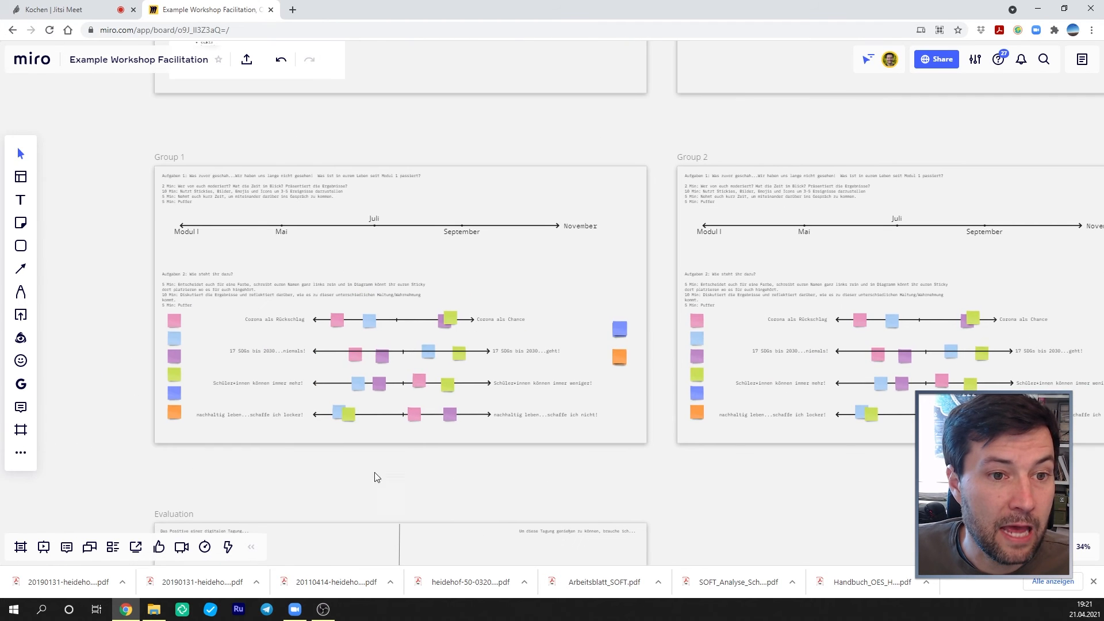
{"action": "scroll", "coordinate": [385, 281], "scroll_direction": "up", "scroll_amount": 3}
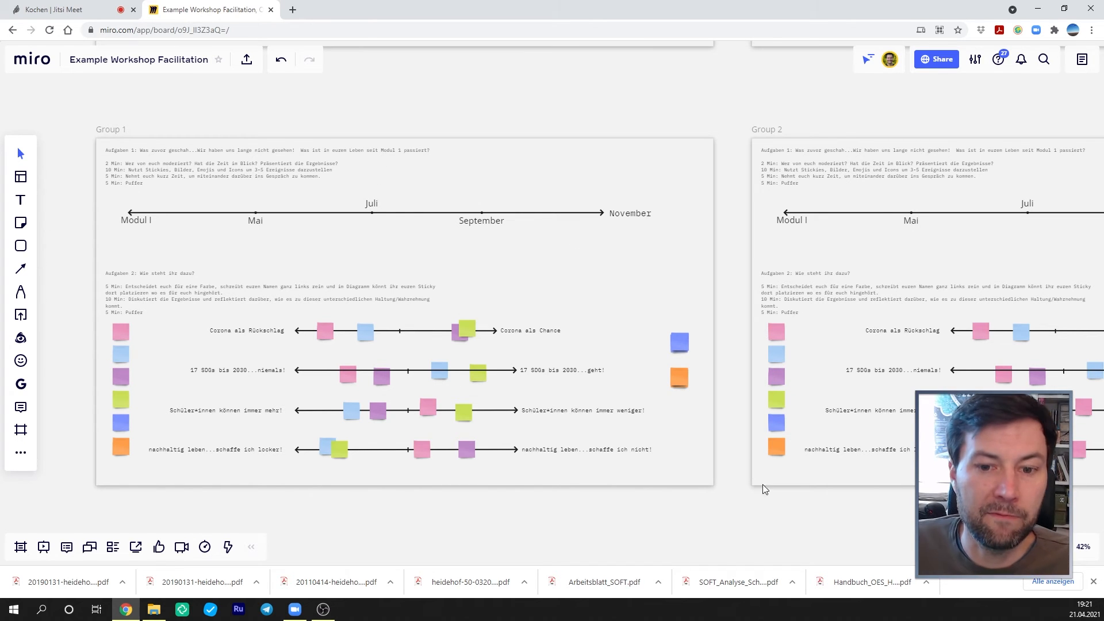
{"action": "scroll", "coordinate": [682, 320], "scroll_direction": "down", "scroll_amount": 5}
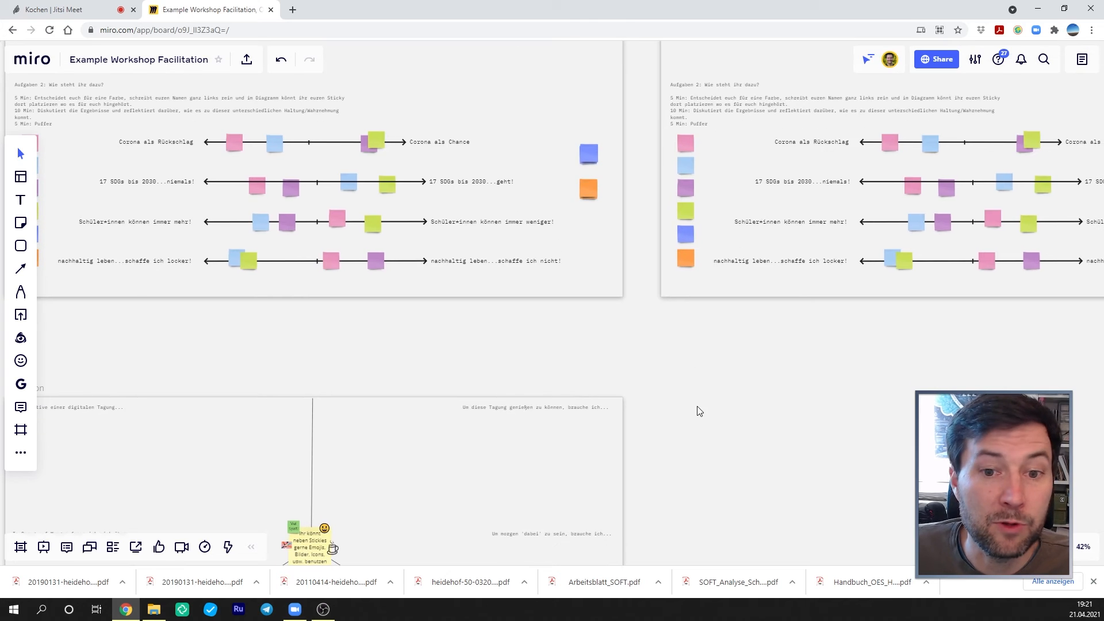
{"action": "scroll", "coordinate": [697, 412], "scroll_direction": "down", "scroll_amount": 3}
{"action": "scroll", "coordinate": [707, 439], "scroll_direction": "down", "scroll_amount": 5}
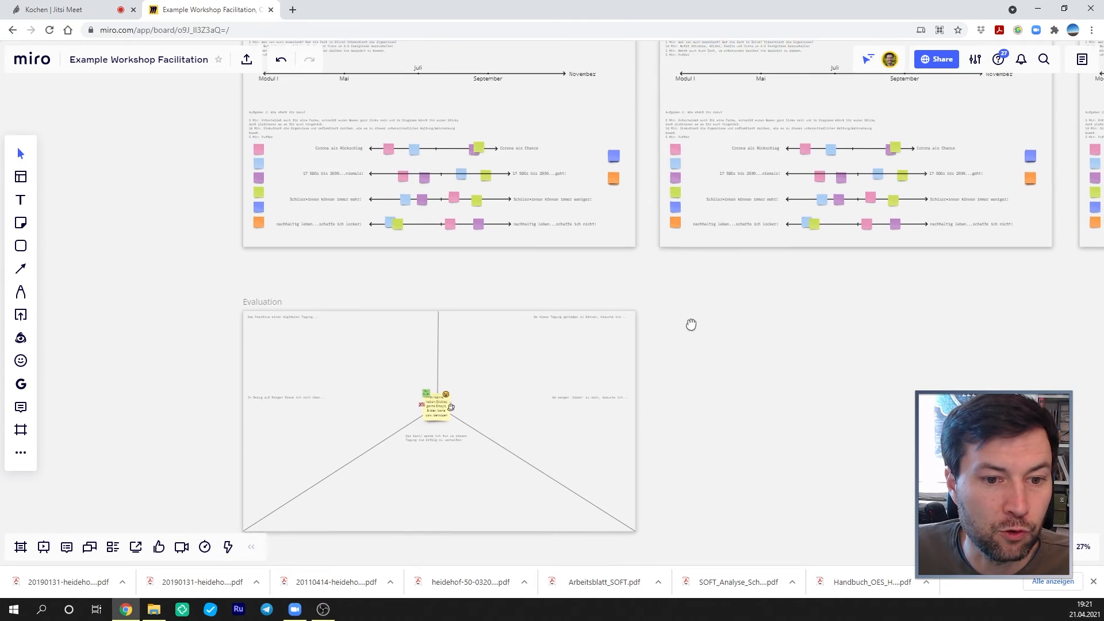
{"action": "scroll", "coordinate": [384, 323], "scroll_direction": "up", "scroll_amount": 3}
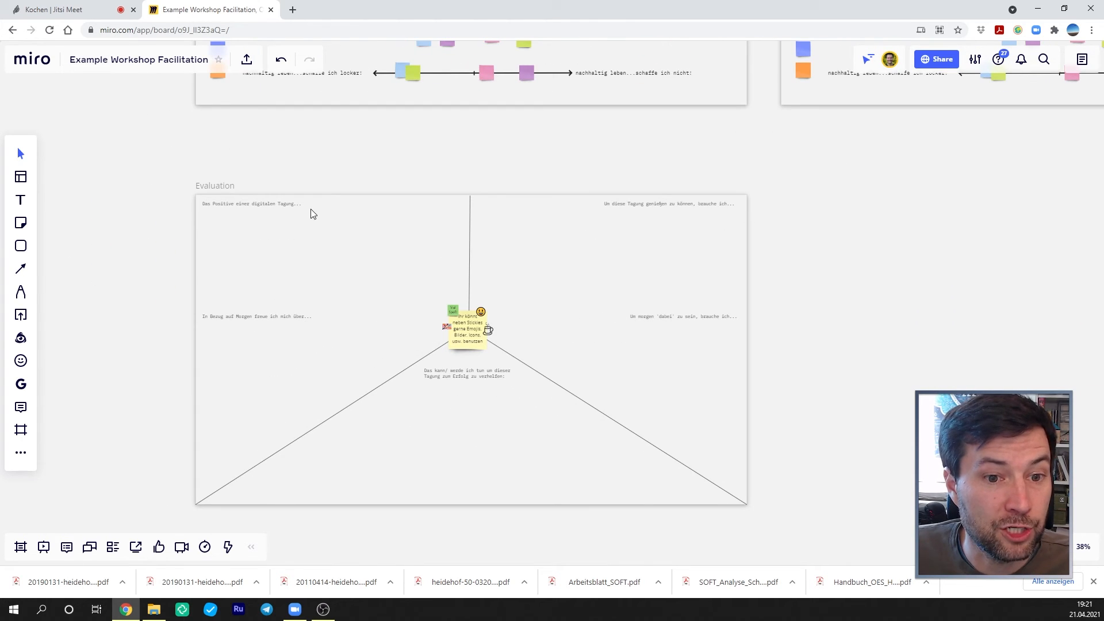
{"action": "scroll", "coordinate": [710, 325], "scroll_direction": "down", "scroll_amount": 5}
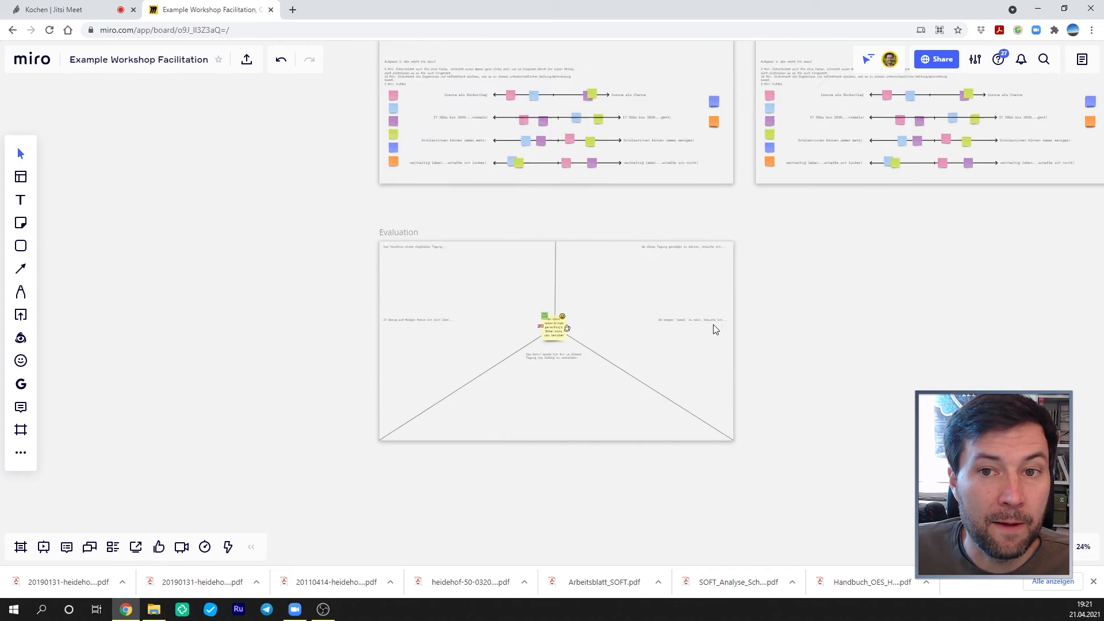
{"action": "scroll", "coordinate": [739, 324], "scroll_direction": "down", "scroll_amount": 2}
{"action": "left_click_drag", "start_coordinate": [902, 296], "coordinate": [617, 360]}
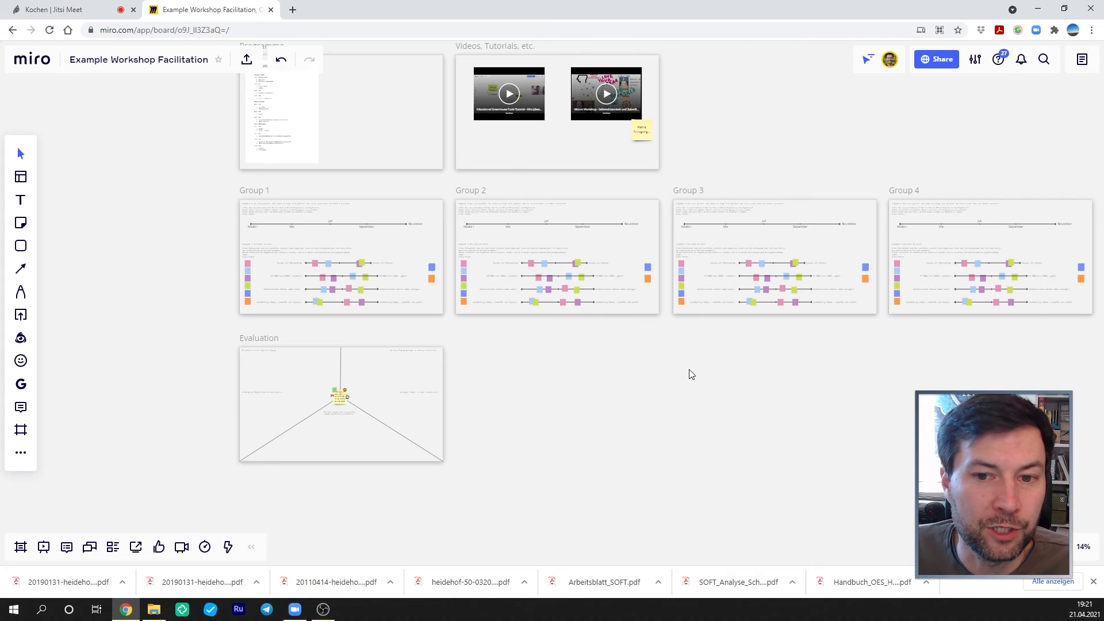
{"action": "scroll", "coordinate": [690, 374], "scroll_direction": "down", "scroll_amount": 5}
{"action": "left_click_drag", "start_coordinate": [750, 377], "coordinate": [635, 382]}
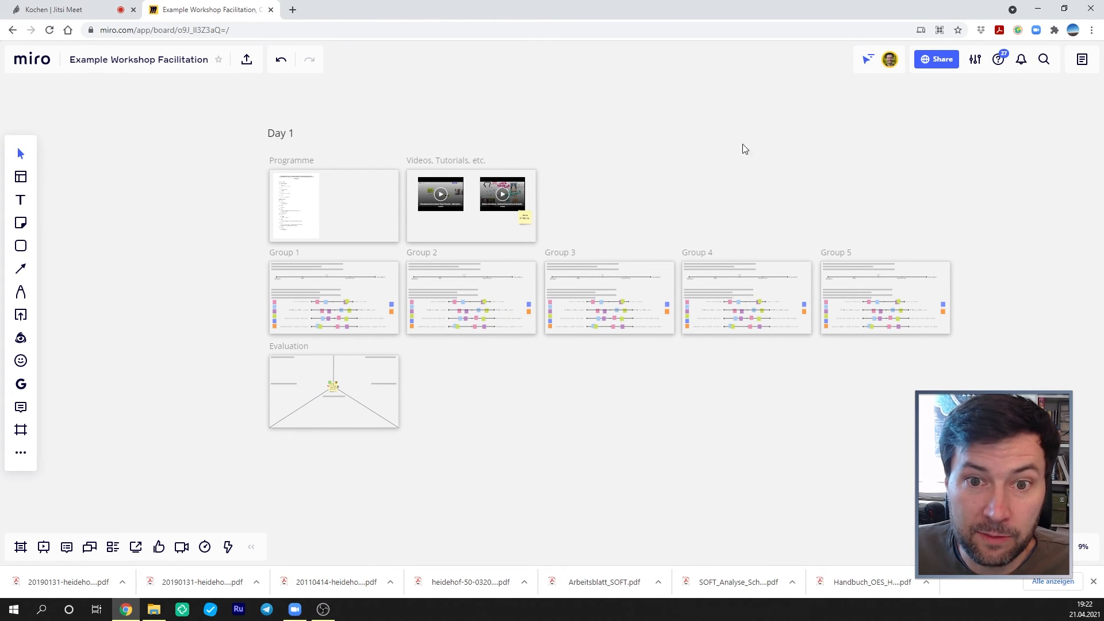
{"action": "mouse_move", "coordinate": [418, 87]}
{"action": "left_mouse_down"}
{"action": "mouse_move", "coordinate": [431, 120]}
{"action": "mouse_move", "coordinate": [426, 91]}
{"action": "left_mouse_up"}
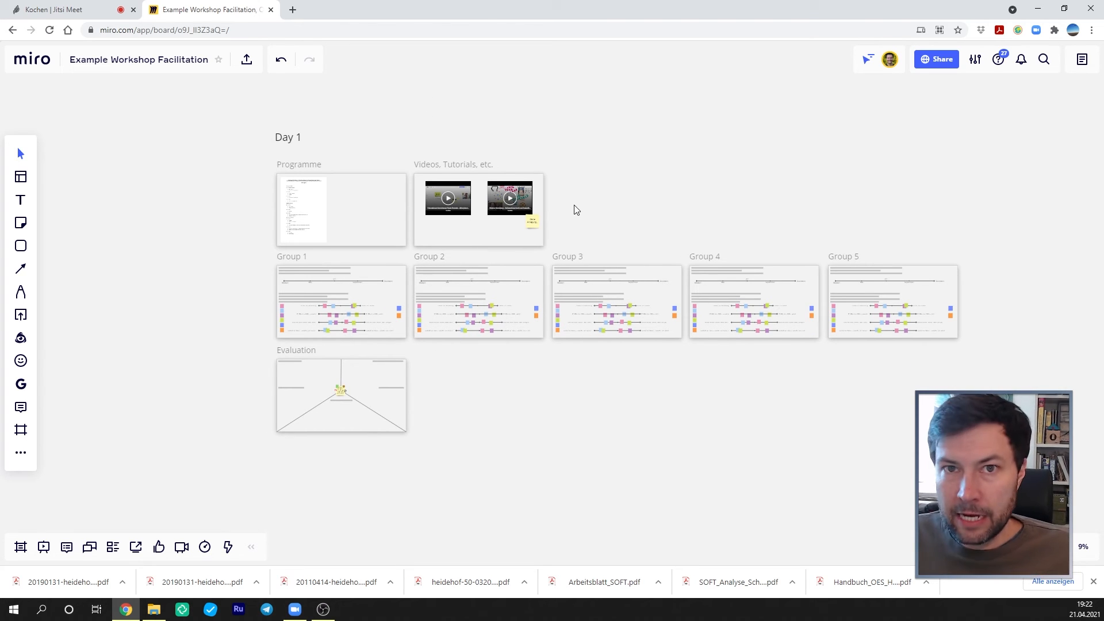
Switch to the Jitsi meeting and share the Chrome tab with the Example Workshop Facilitation board
{"action": "left_click", "coordinate": [65, 13]}
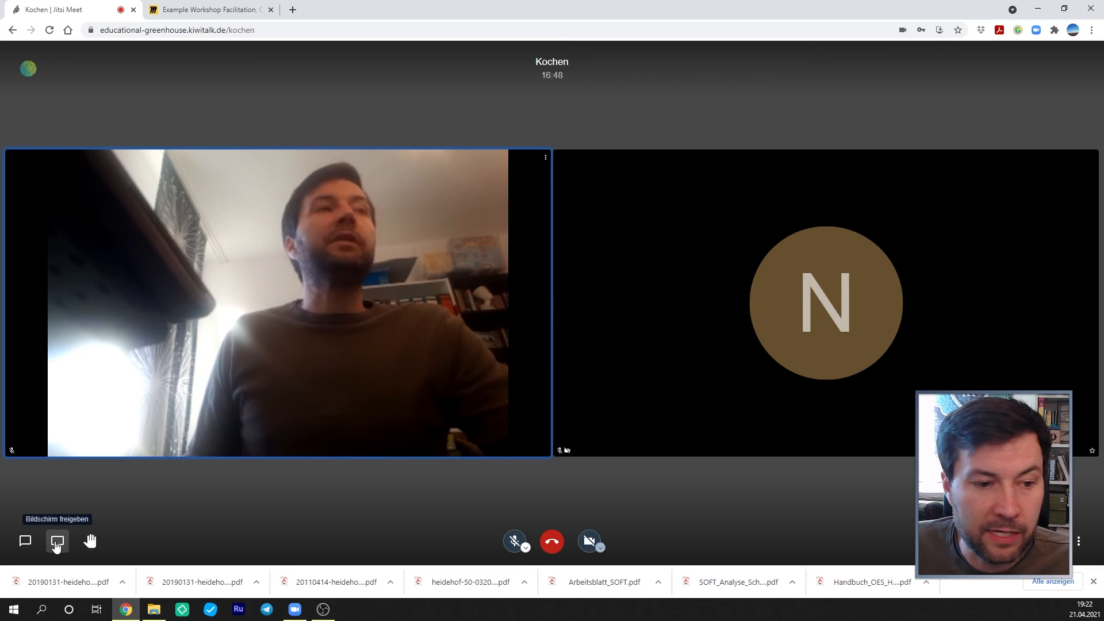
{"action": "left_click", "coordinate": [57, 543]}
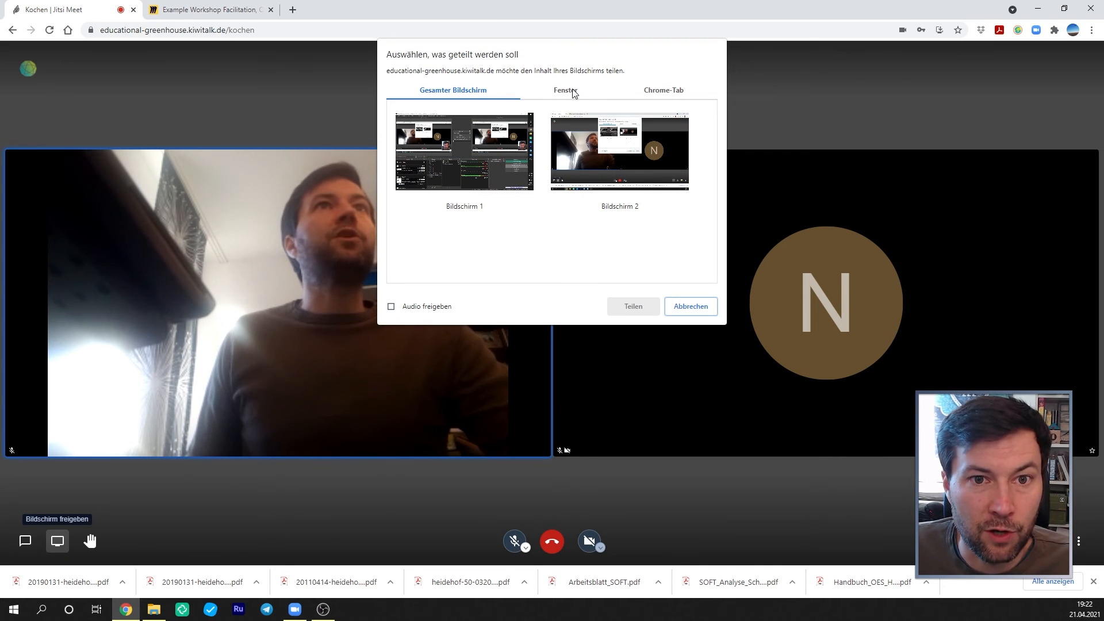
{"action": "left_click", "coordinate": [664, 95]}
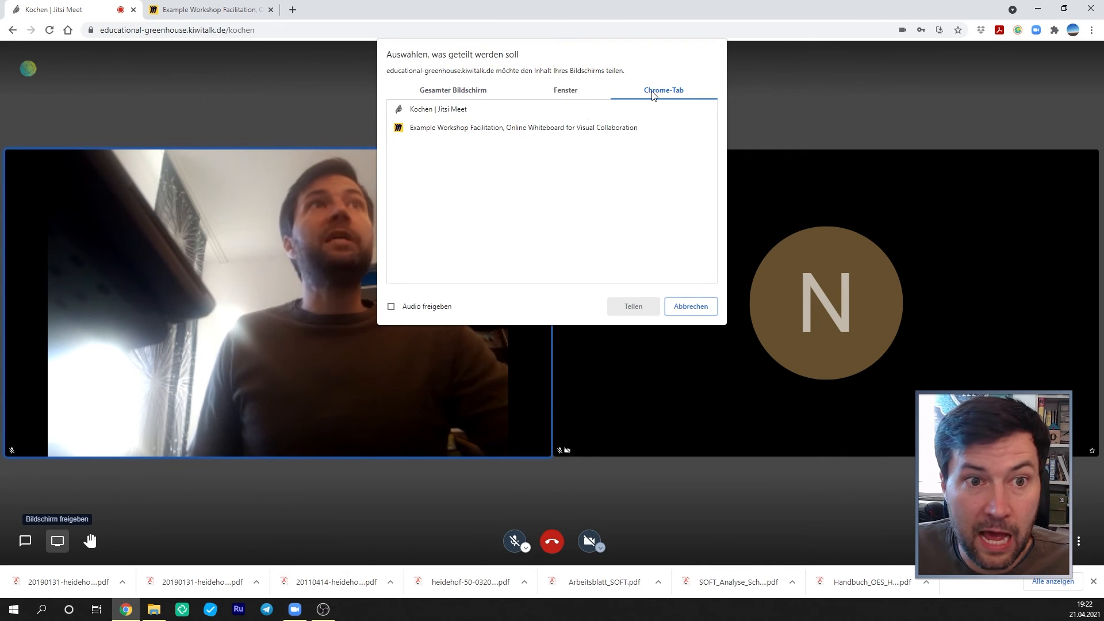
{"action": "left_click", "coordinate": [436, 130]}
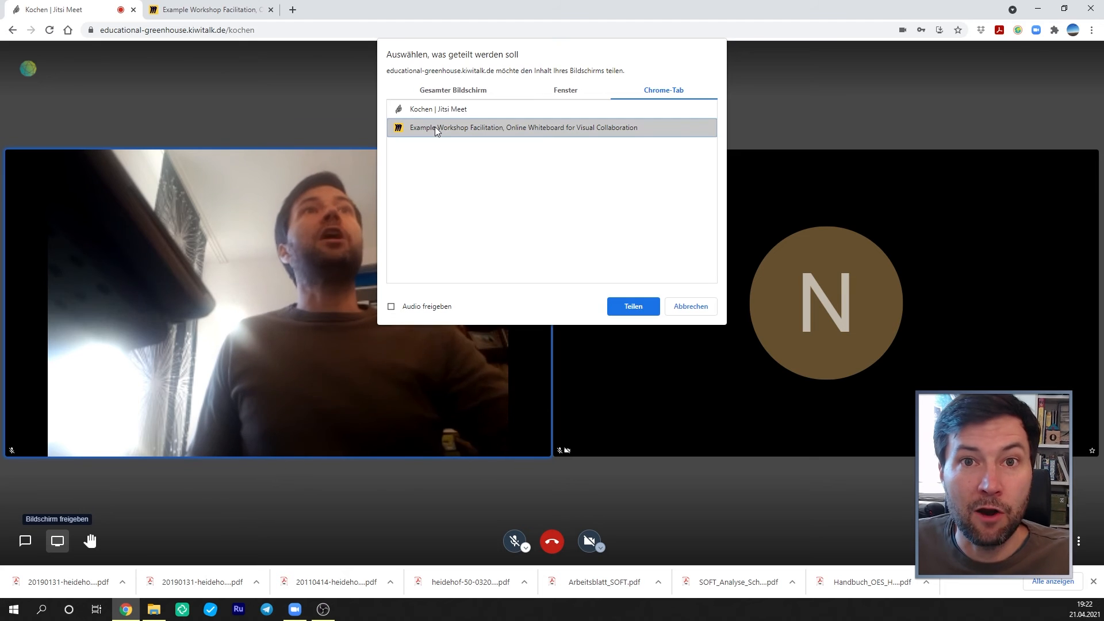
{"action": "left_click", "coordinate": [631, 307]}
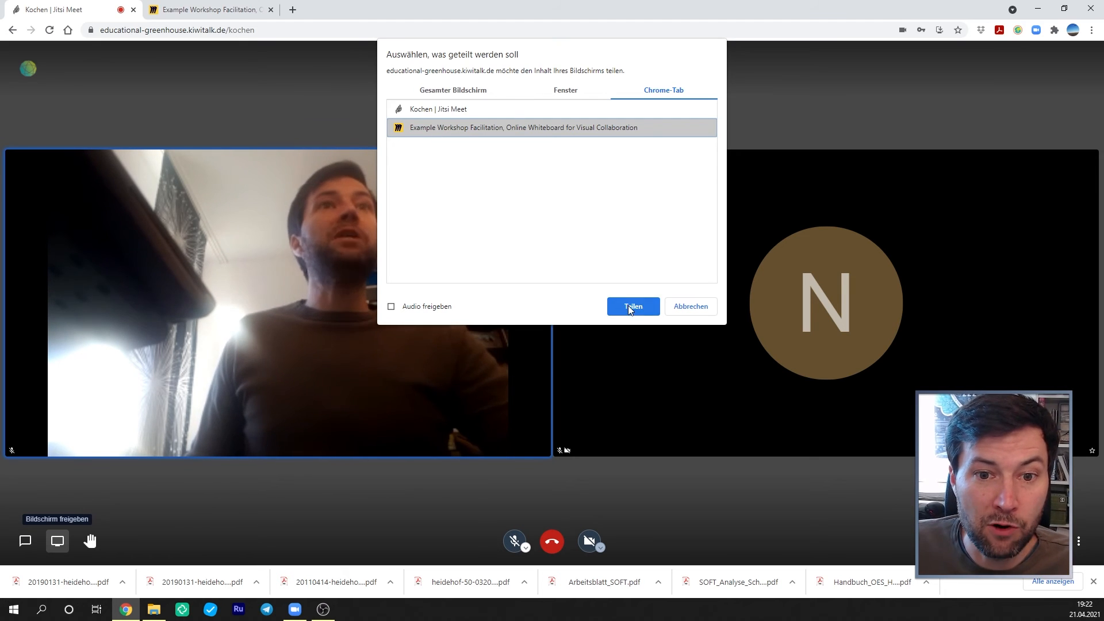
Present the Day 1 frames to the meeting by zooming around the board, and stop sharing the tab
{"action": "scroll", "coordinate": [569, 304], "scroll_direction": "down", "scroll_amount": 1}
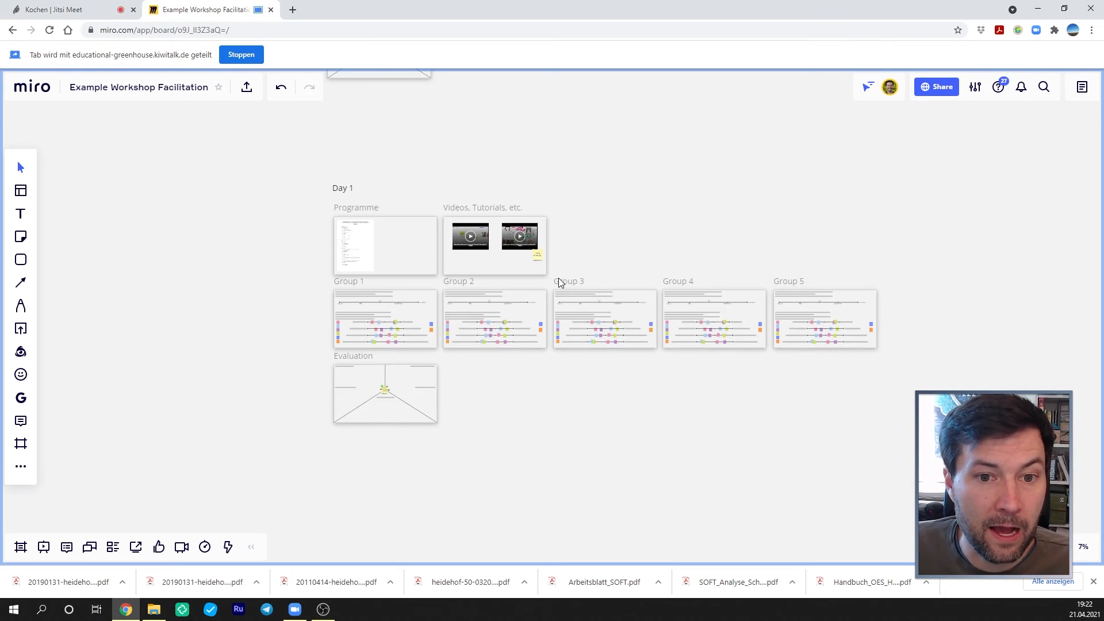
{"action": "scroll", "coordinate": [557, 277], "scroll_direction": "up", "scroll_amount": 5}
{"action": "scroll", "coordinate": [566, 286], "scroll_direction": "down", "scroll_amount": 5}
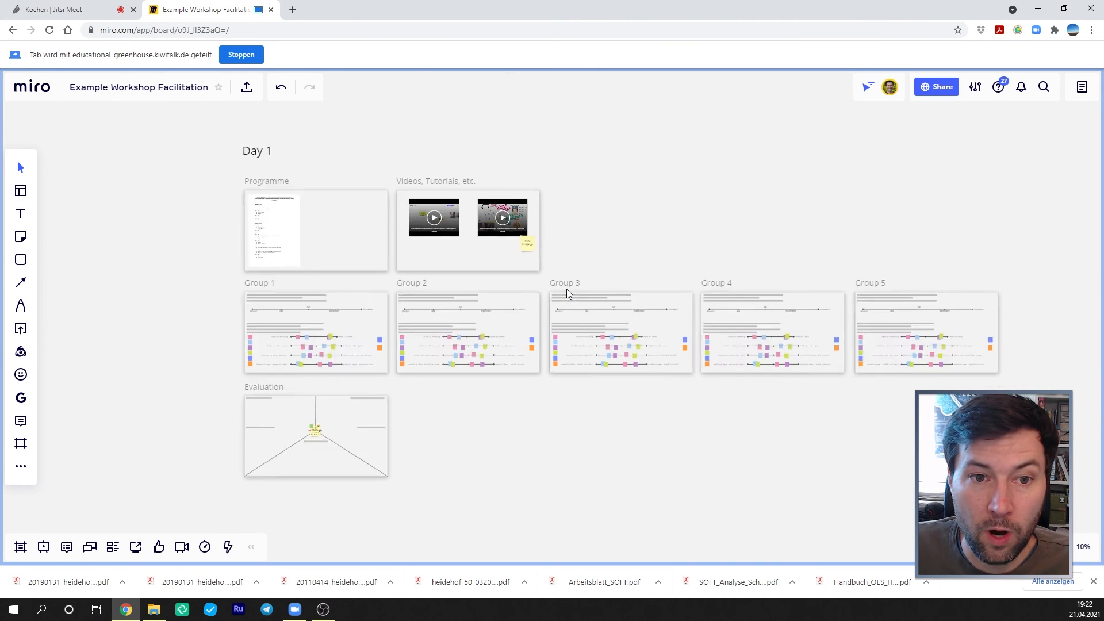
{"action": "scroll", "coordinate": [566, 256], "scroll_direction": "up", "scroll_amount": 1}
{"action": "scroll", "coordinate": [566, 255], "scroll_direction": "up", "scroll_amount": 2}
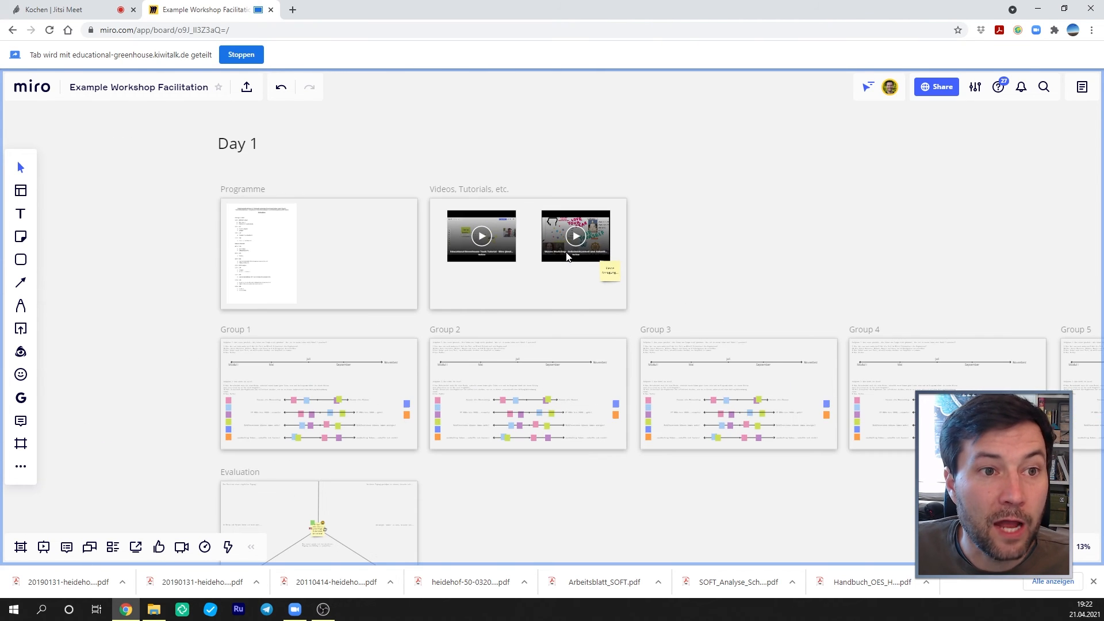
{"action": "left_click", "coordinate": [254, 53]}
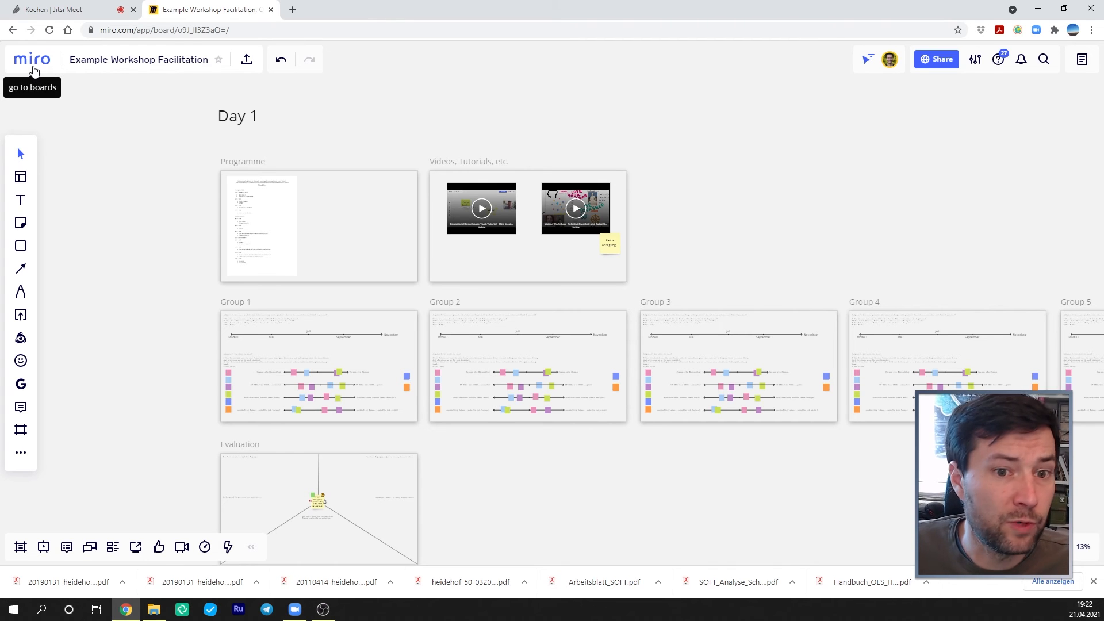
View the board owner's options for bringing everyone or a single participant to the current view, and close them
{"action": "scroll", "coordinate": [831, 189], "scroll_direction": "right", "scroll_amount": 3}
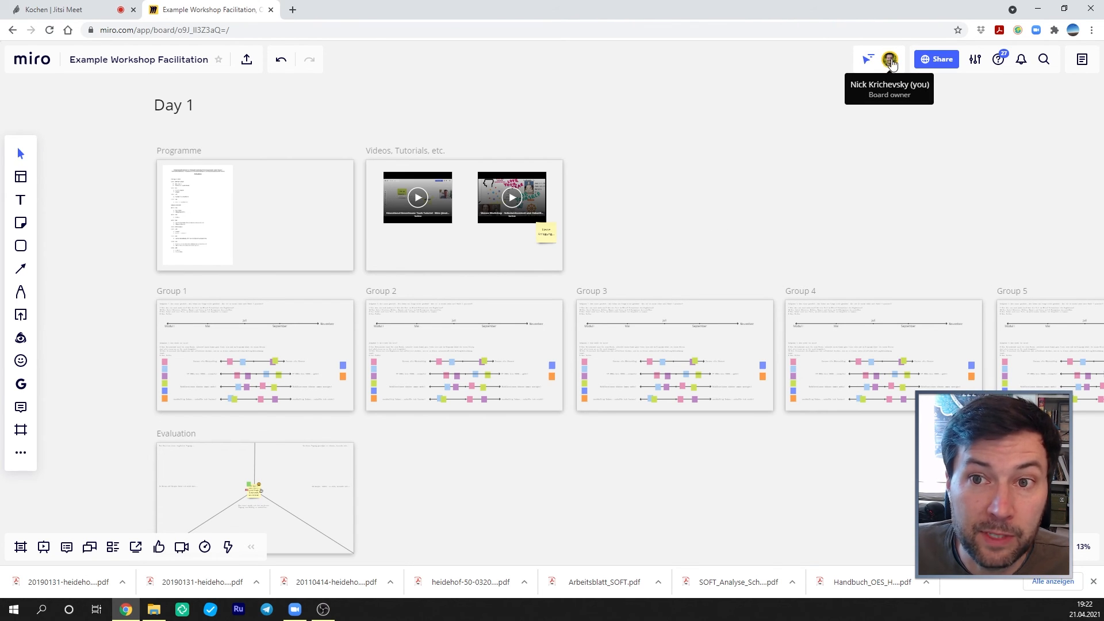
{"action": "left_click", "coordinate": [889, 61]}
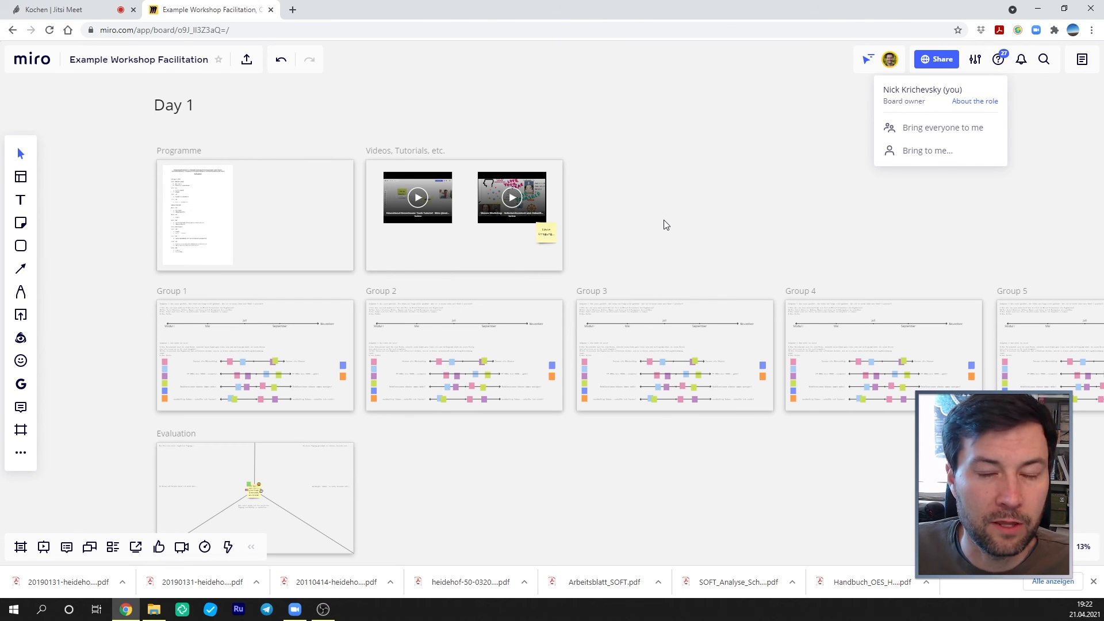
{"action": "left_click_drag", "start_coordinate": [665, 224], "coordinate": [760, 151]}
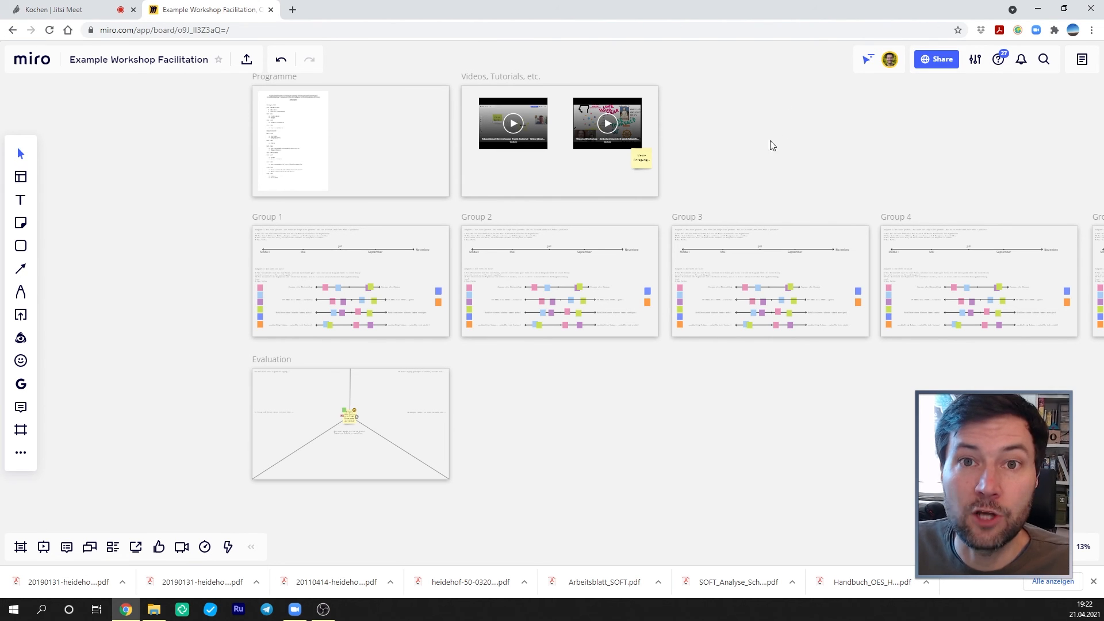
Check the board's sharing permissions for the team and for anyone with the link, and close the sharing dialog
{"action": "left_click_drag", "start_coordinate": [732, 138], "coordinate": [743, 207]}
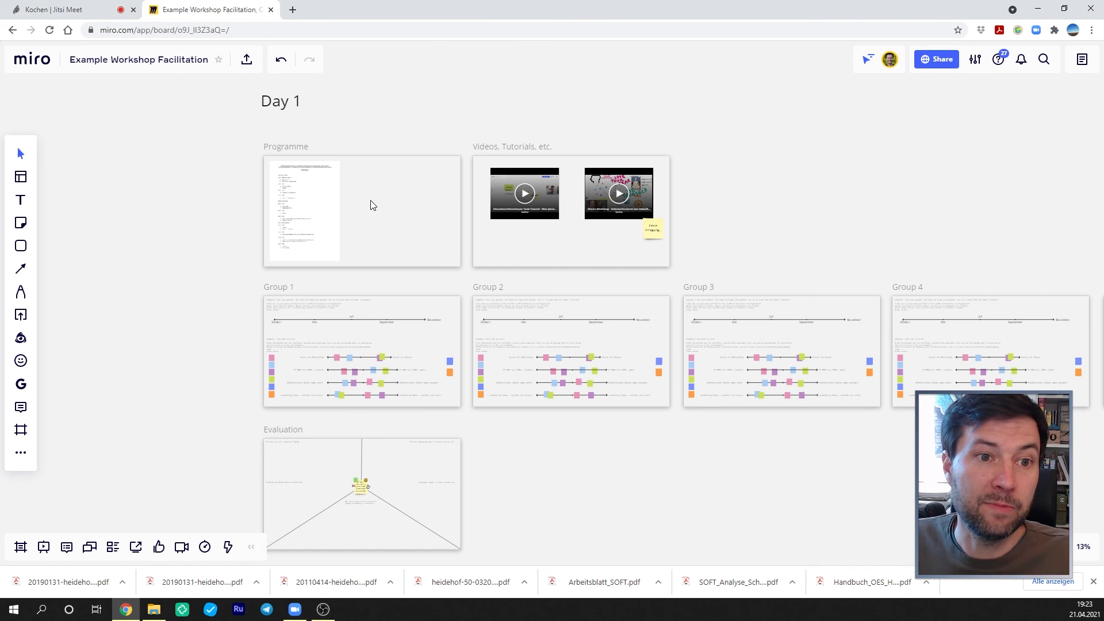
{"action": "left_click_drag", "start_coordinate": [865, 235], "coordinate": [719, 192]}
{"action": "scroll", "coordinate": [821, 209], "scroll_direction": "down", "scroll_amount": 2}
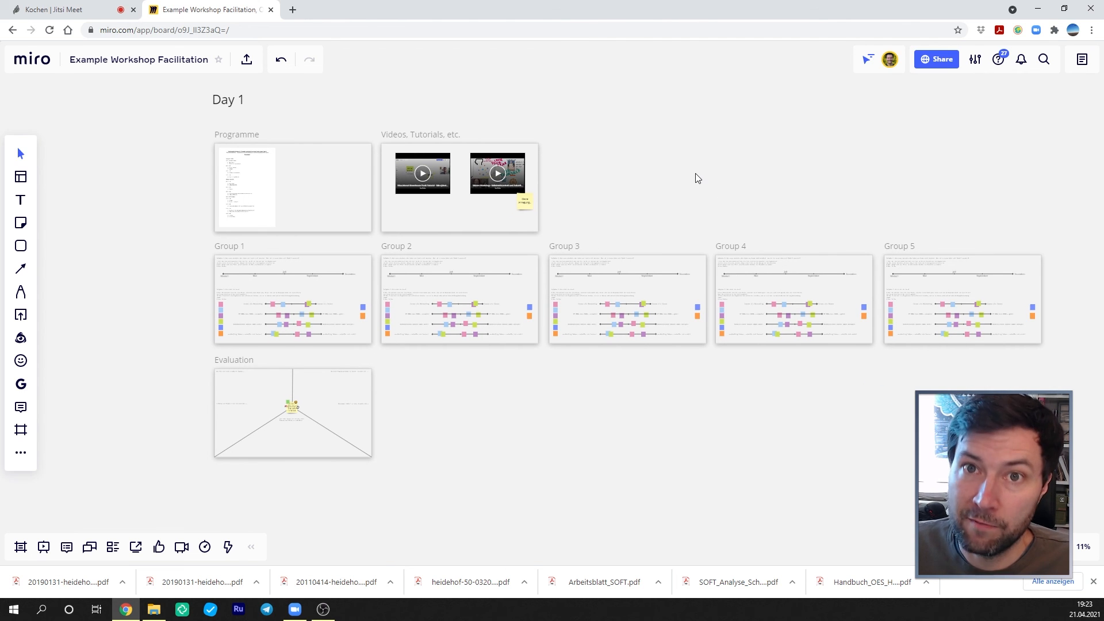
{"action": "left_click", "coordinate": [938, 62]}
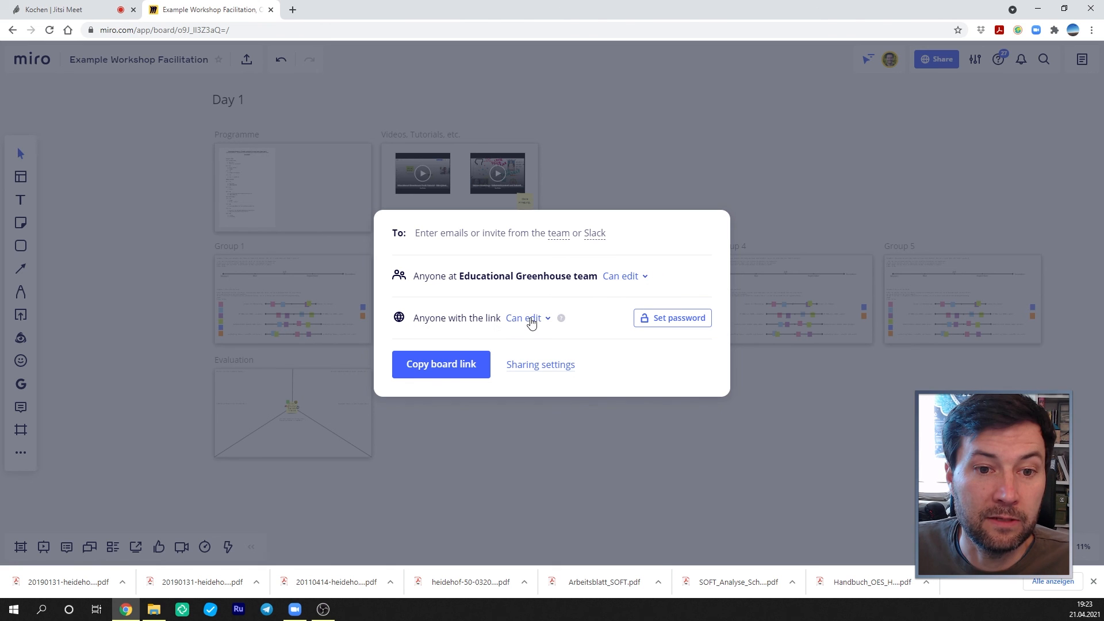
{"action": "left_click", "coordinate": [692, 92]}
{"action": "scroll", "coordinate": [695, 167], "scroll_direction": "down", "scroll_amount": 3}
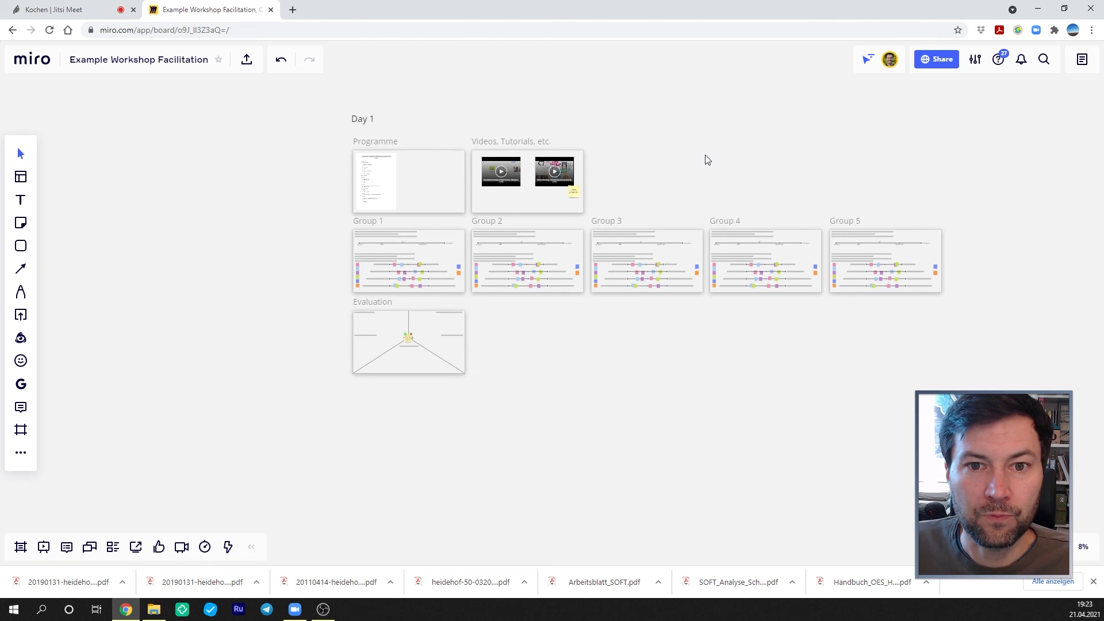